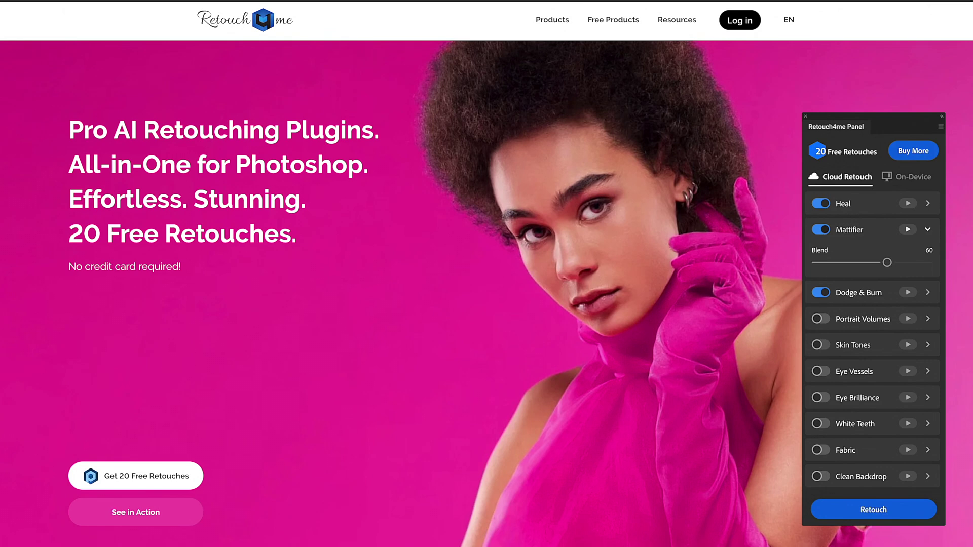
- Log in to the Retouch4me account and browse the downloadable plugins in the Photo Retouching collection
mouse_move(542, 24)
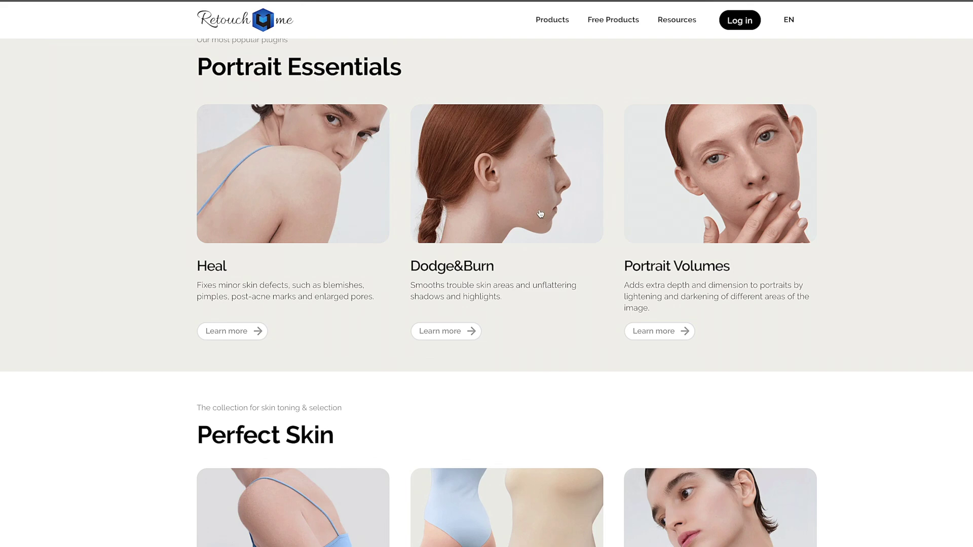
click(740, 20)
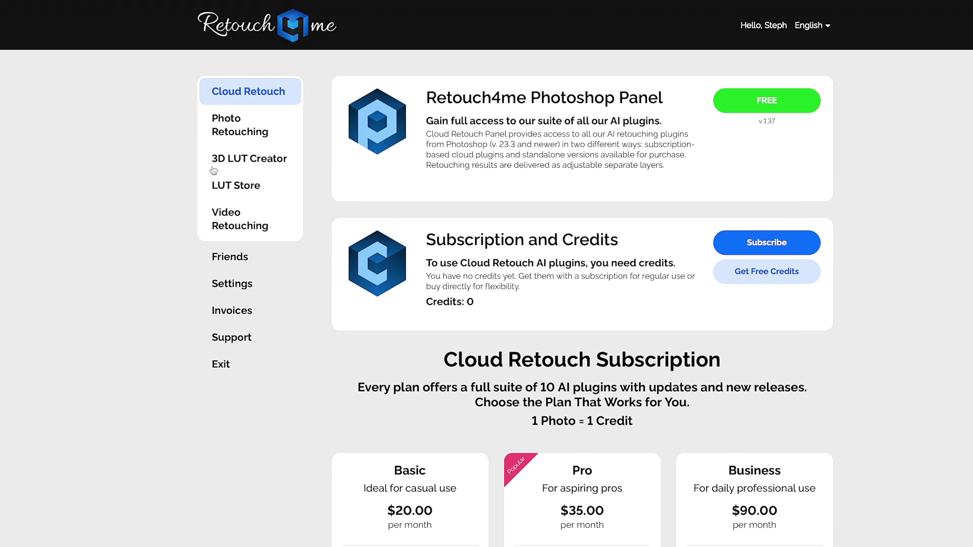
click(245, 129)
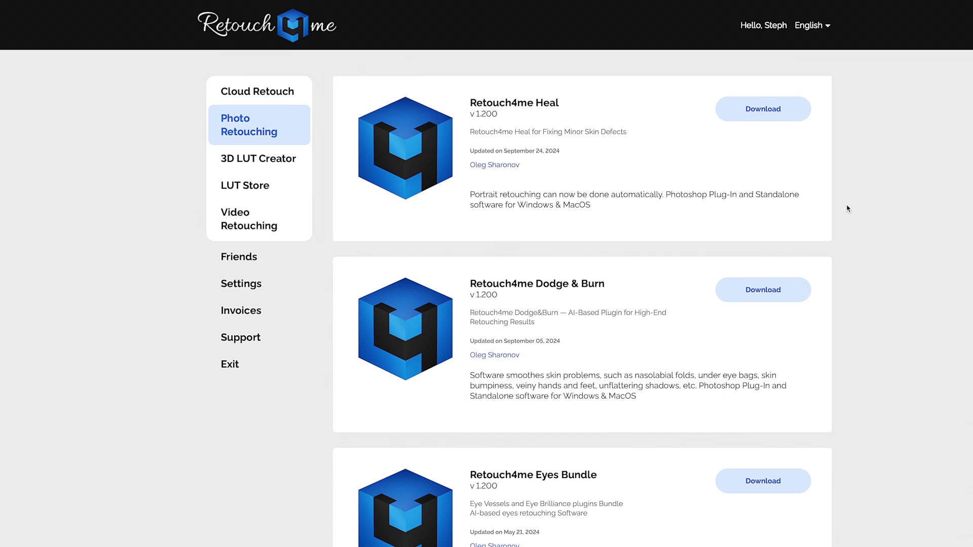
scroll(847, 208, down, 15)
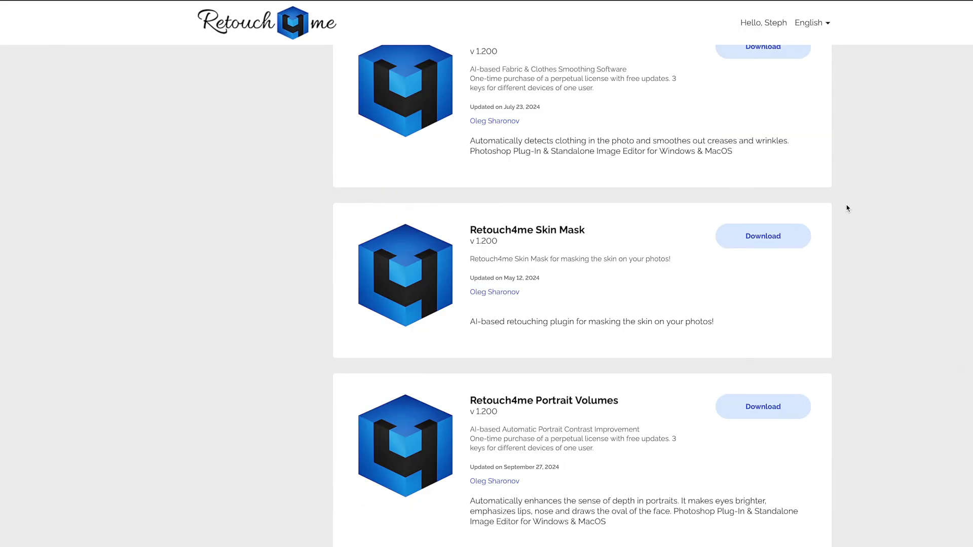
scroll(847, 208, down, 5)
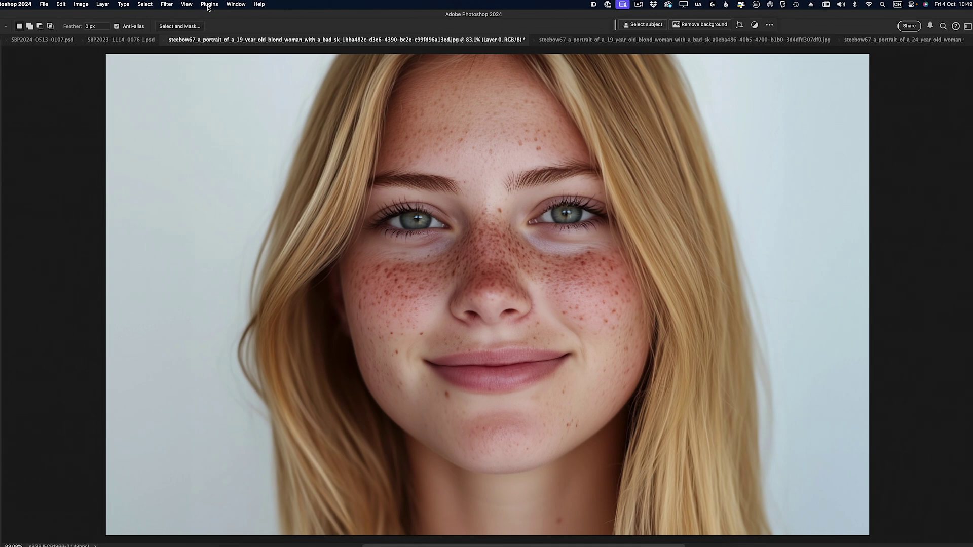
- Switch to Photoshop and open the Retouch4me Heal filter on the freckled portrait
click(167, 4)
mouse_move(199, 249)
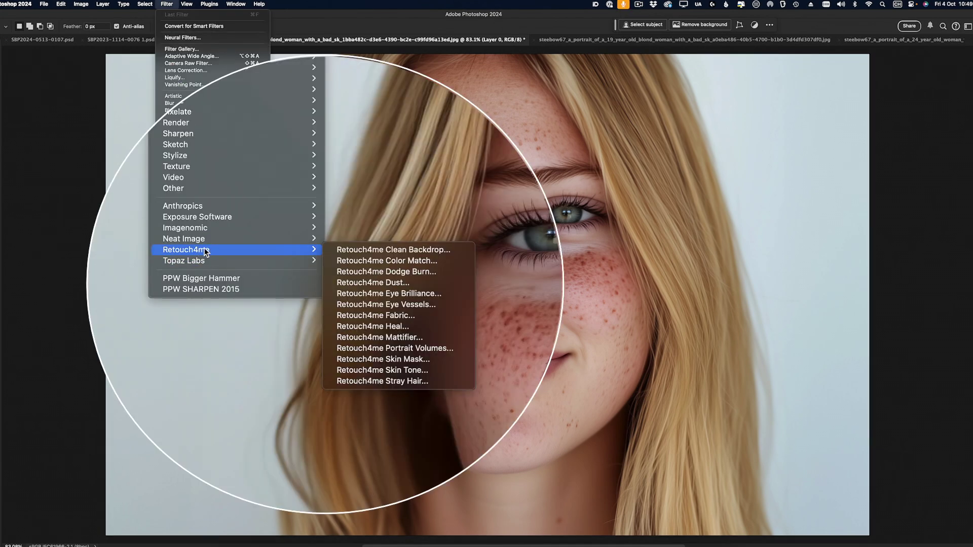
click(391, 325)
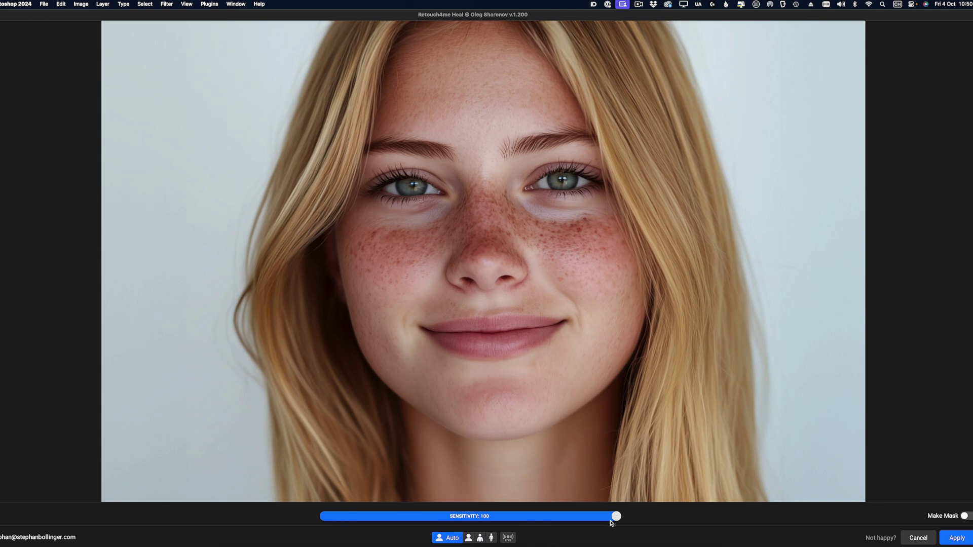
- Compare Heal sensitivity settings of 94, 77, 60 and 84 on the freckled face
drag(618, 518, 599, 519)
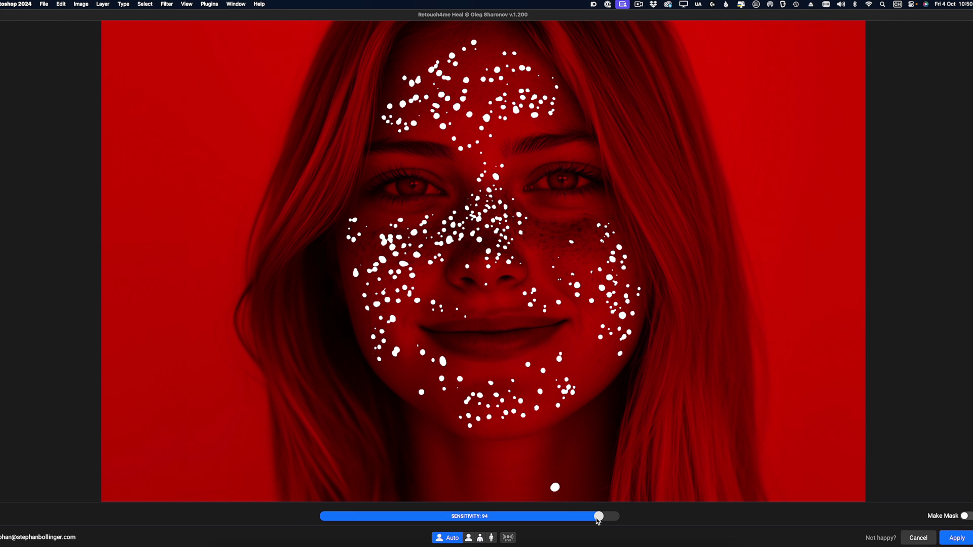
drag(598, 520, 549, 516)
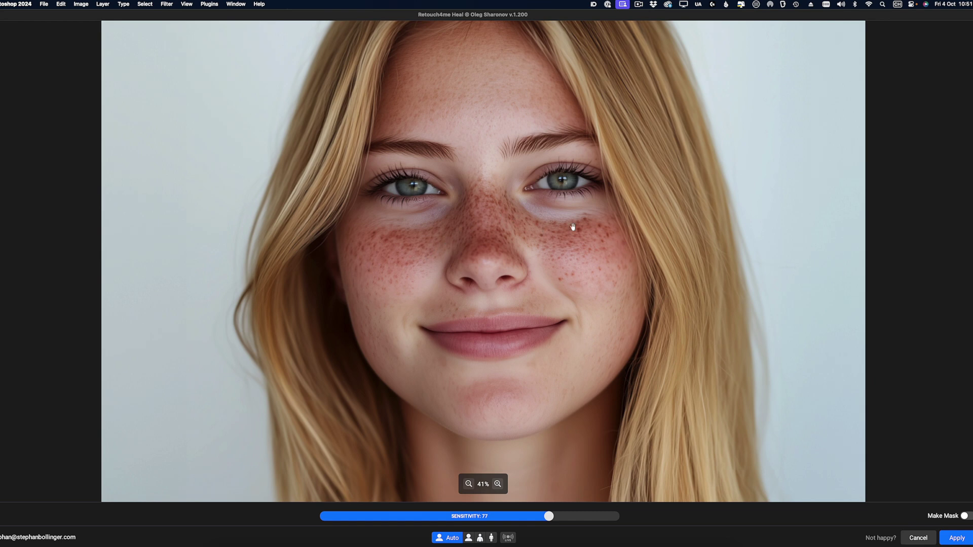
drag(340, 515, 497, 506)
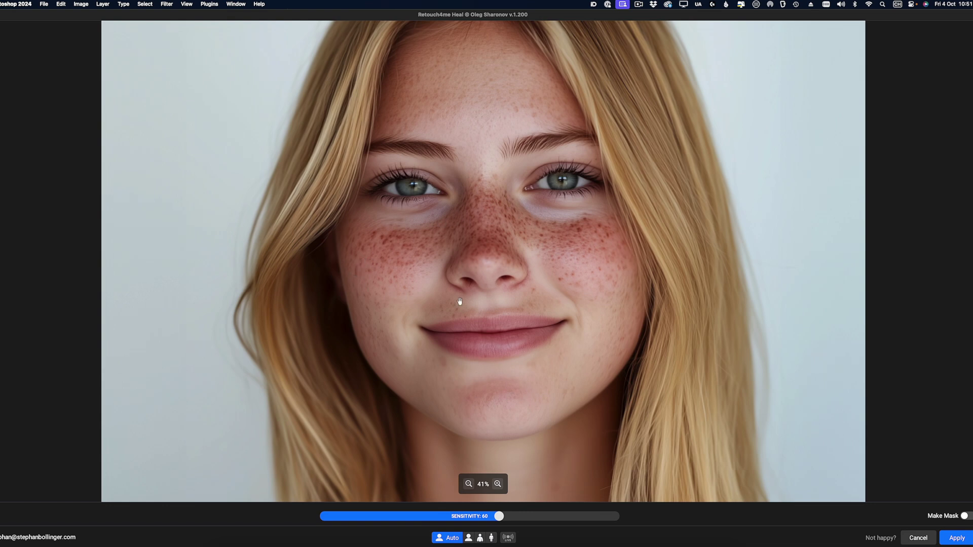
drag(499, 516, 568, 522)
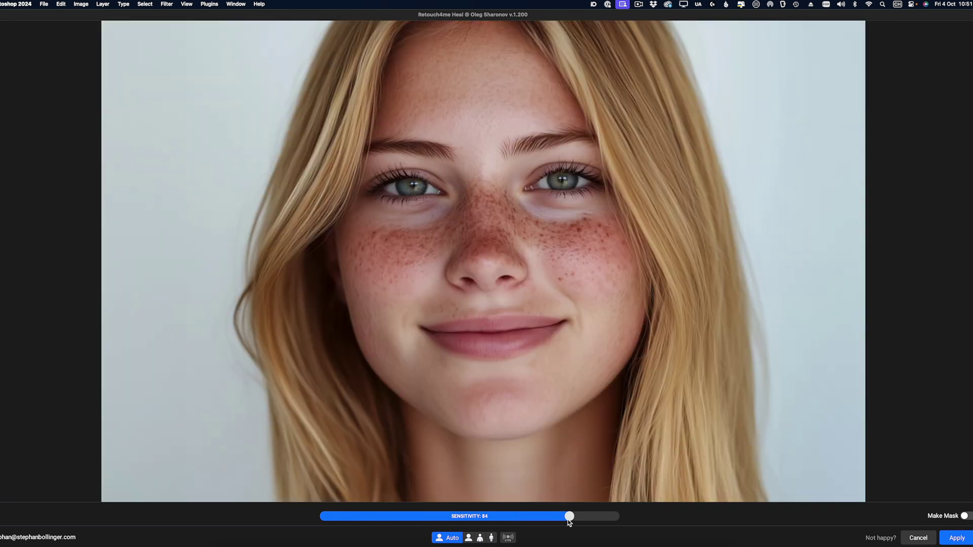
- Compare with the original photo, set the Heal sensitivity to 75 and apply the filter
mouse_move(501, 460)
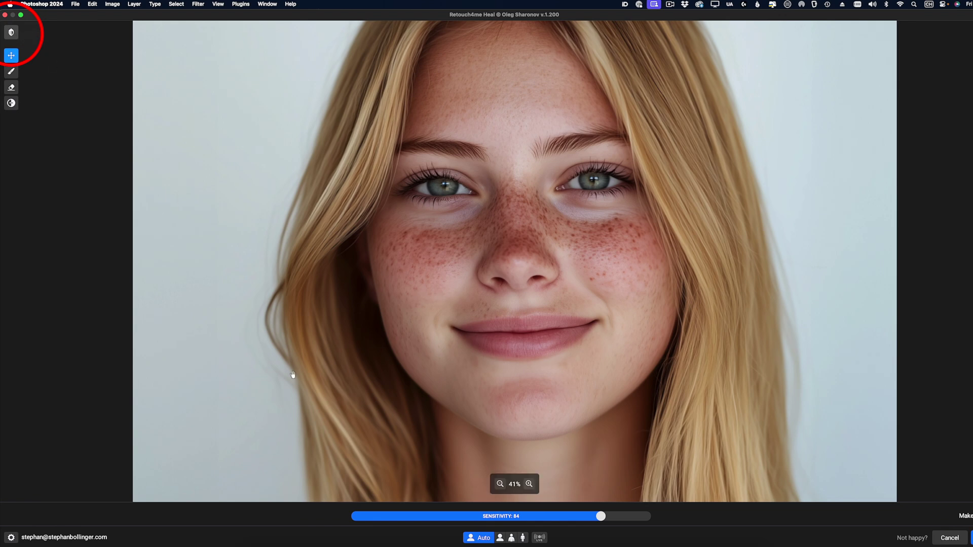
drag(601, 519, 590, 522)
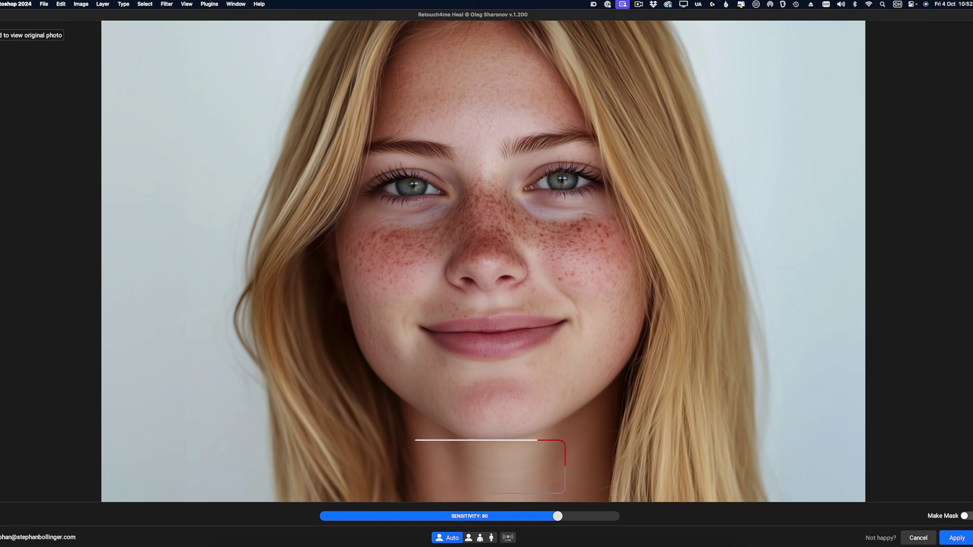
key(space)
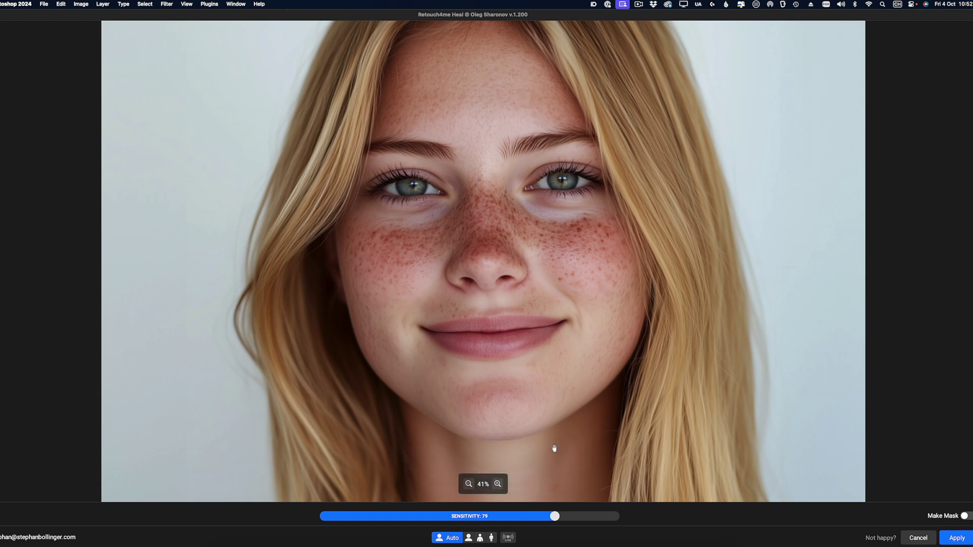
mouse_move(555, 515)
mouse_down()
mouse_move(339, 523)
mouse_move(544, 521)
mouse_up()
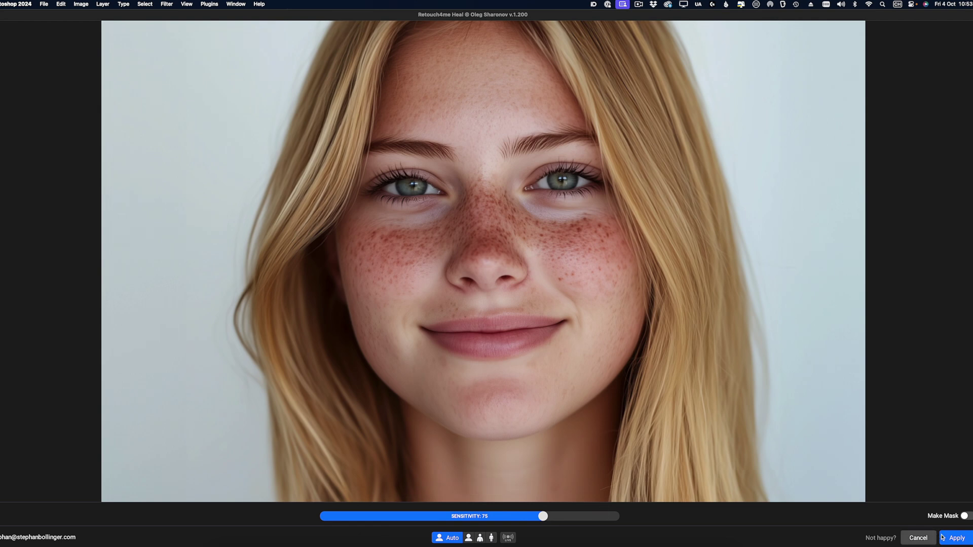
click(955, 537)
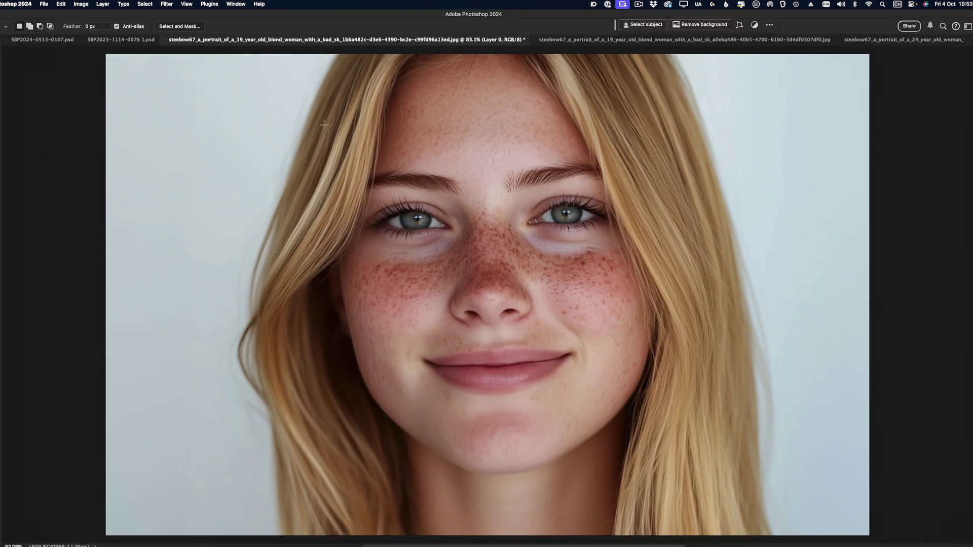
- Bring up the smiling blond woman's portrait with its layer list and duplicate the Background layer
click(164, 39)
key(F7)
drag(91, 158, 51, 143)
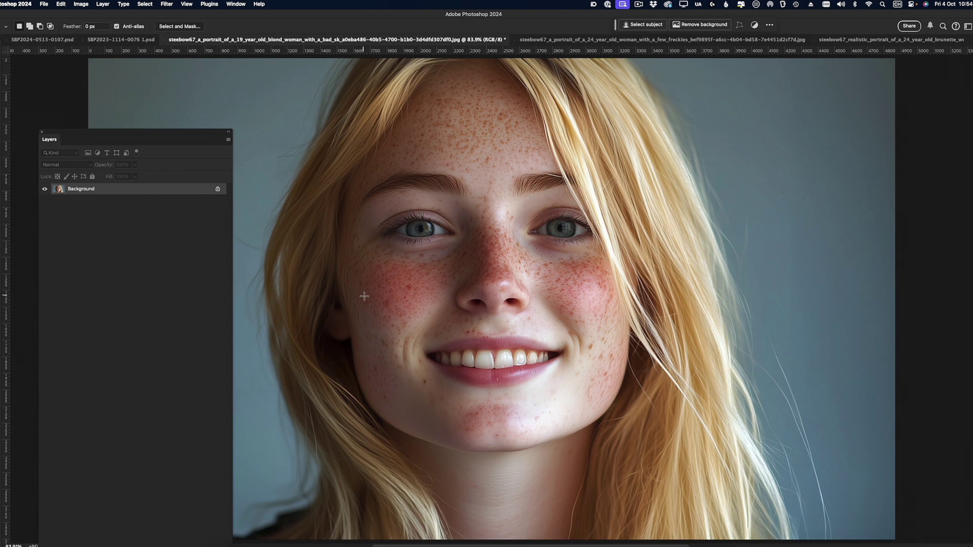
key(ctrl+j)
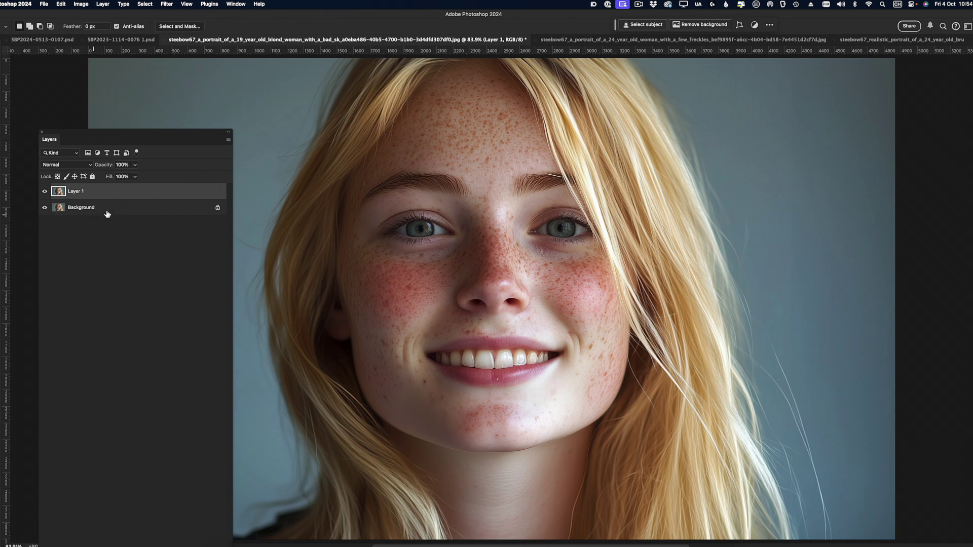
- Apply Retouch4me Heal to the duplicated layer with the sensitivity at 72 and Make Mask enabled
click(167, 5)
mouse_move(193, 228)
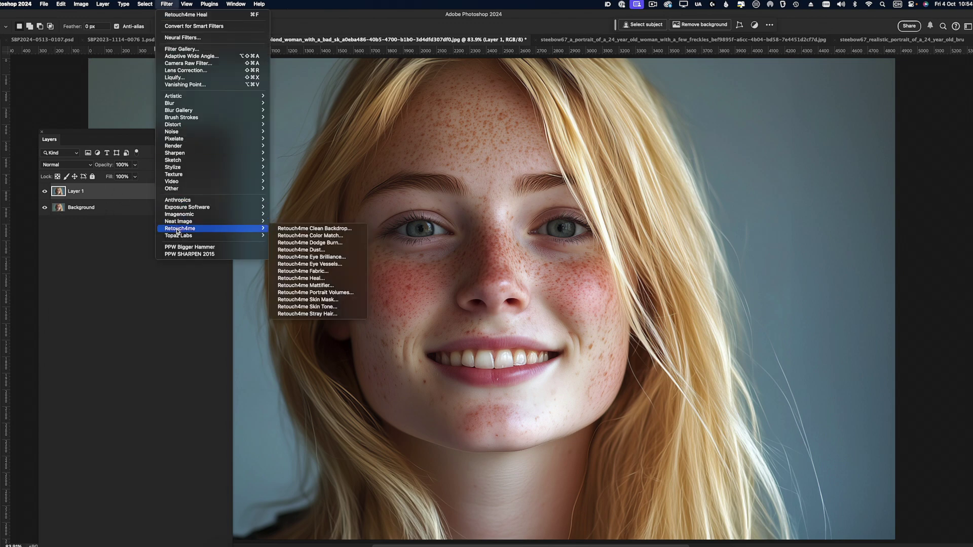
click(303, 278)
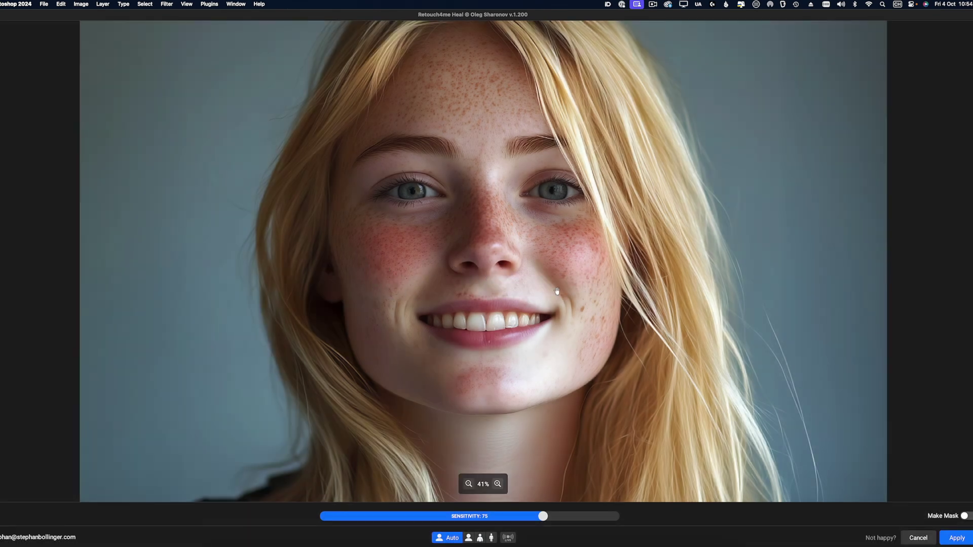
mouse_move(542, 515)
mouse_down()
mouse_move(388, 516)
mouse_move(549, 517)
mouse_up()
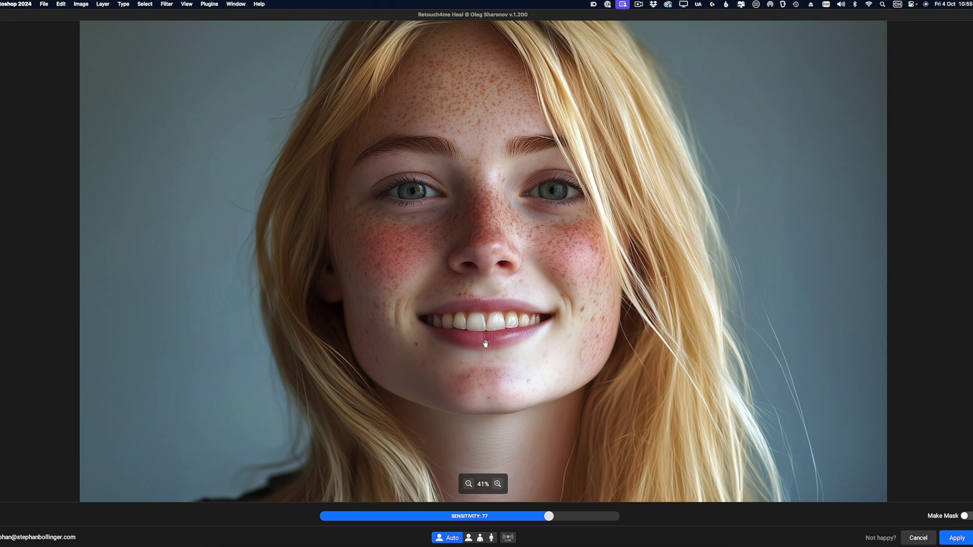
drag(549, 517, 571, 517)
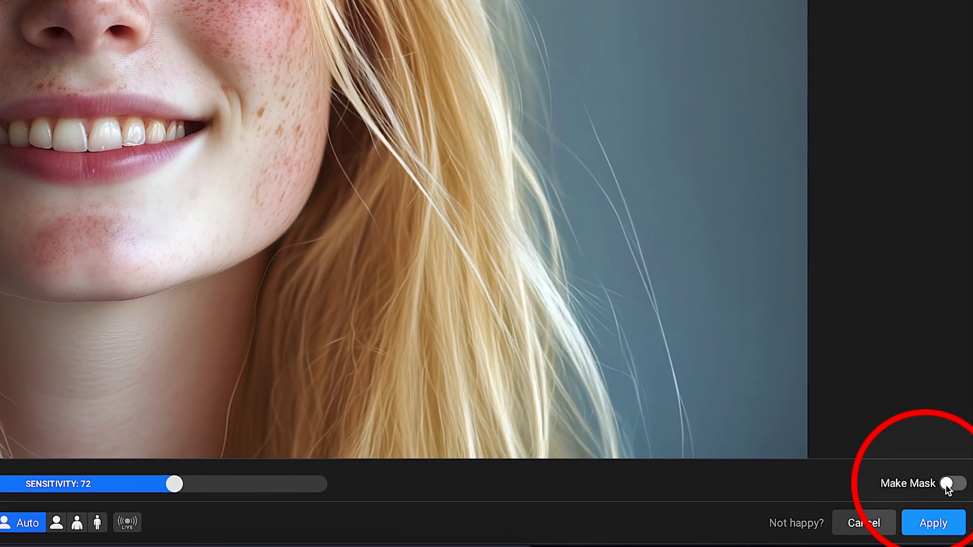
click(946, 483)
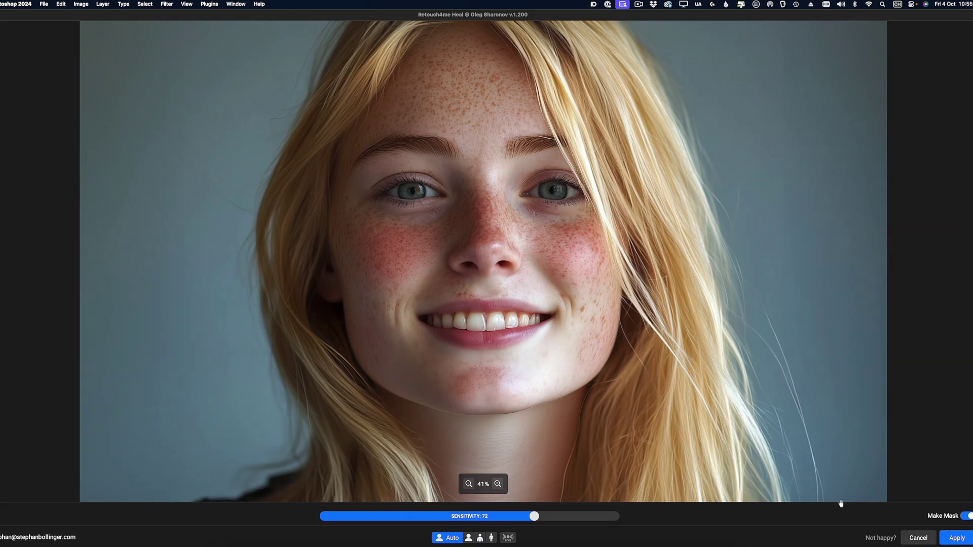
click(957, 539)
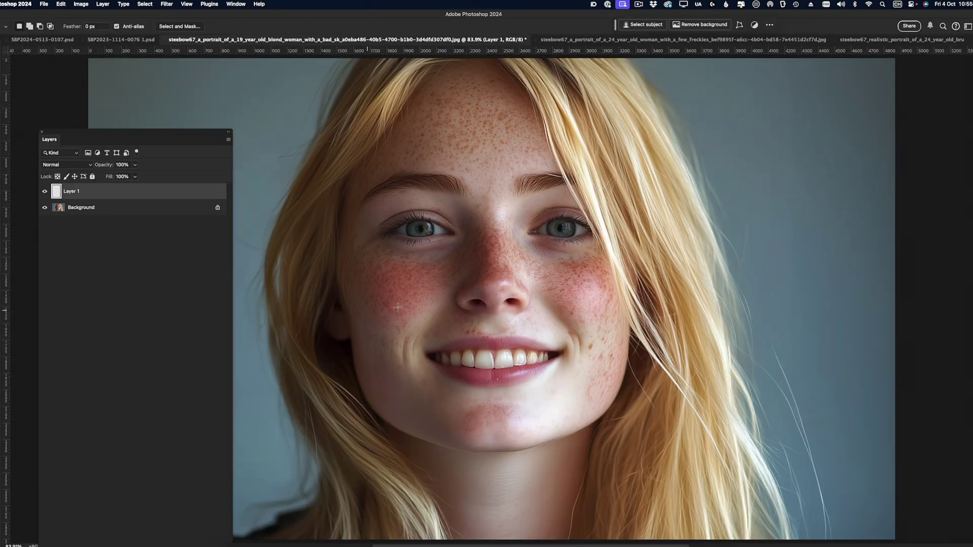
- Inspect the healed spots on their own by hiding the Background layer, and restore its visibility
click(45, 207)
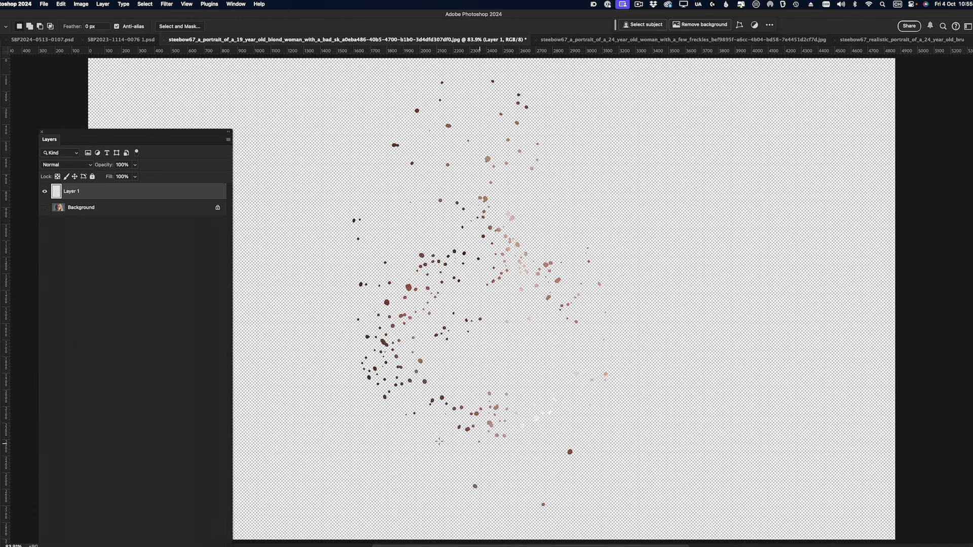
alt+click(44, 193)
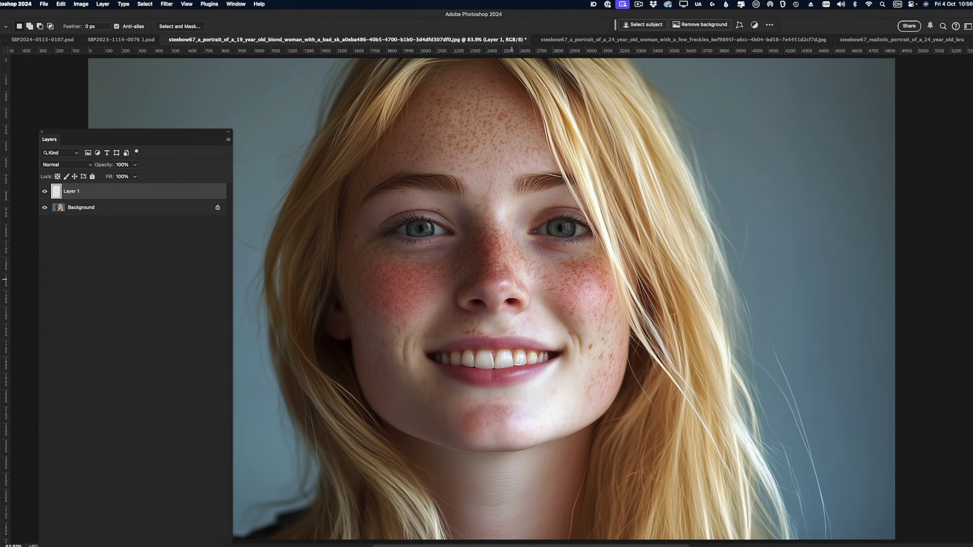
- Flatten the healed layer onto the Background and put away the layer list
click(135, 164)
mouse_move(135, 176)
mouse_down()
mouse_move(100, 177)
mouse_move(145, 181)
mouse_up()
click(138, 187)
key(Delete)
key(F7)
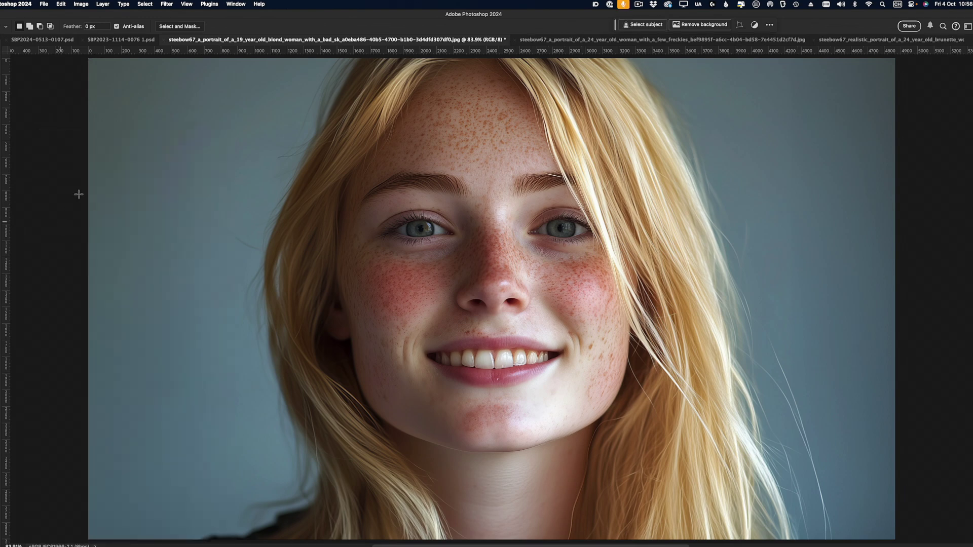
- Open the Retouch4me Dodge Burn filter on the smiling portrait and lower the blend to 92
click(167, 4)
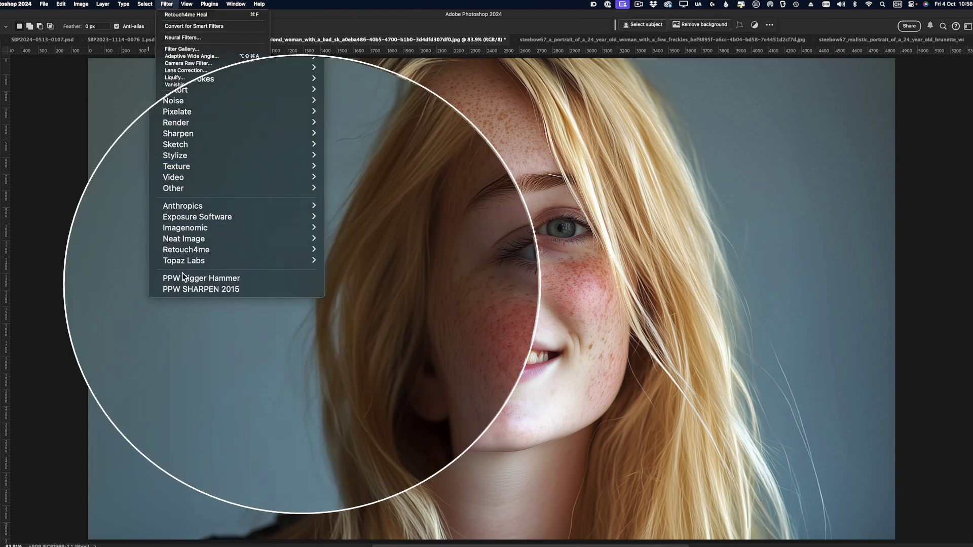
mouse_move(182, 228)
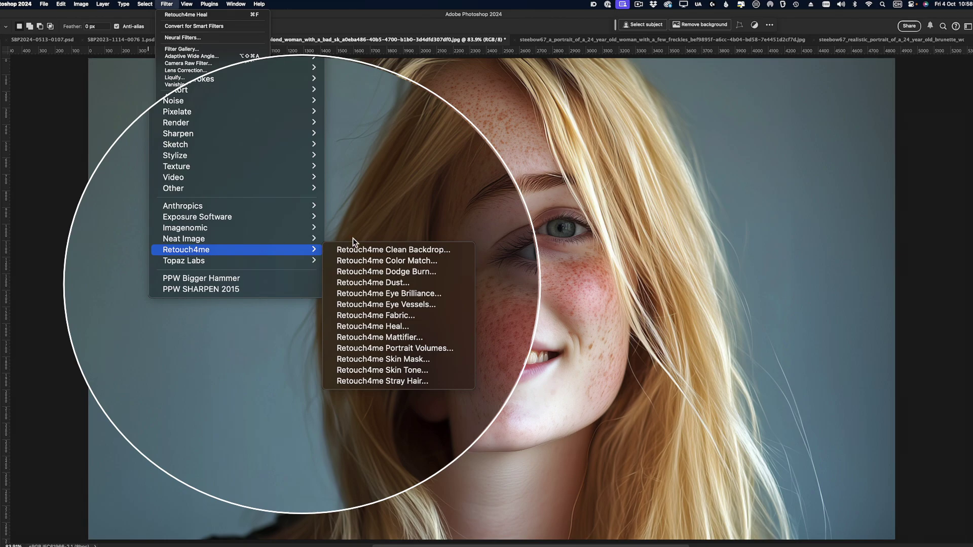
click(416, 271)
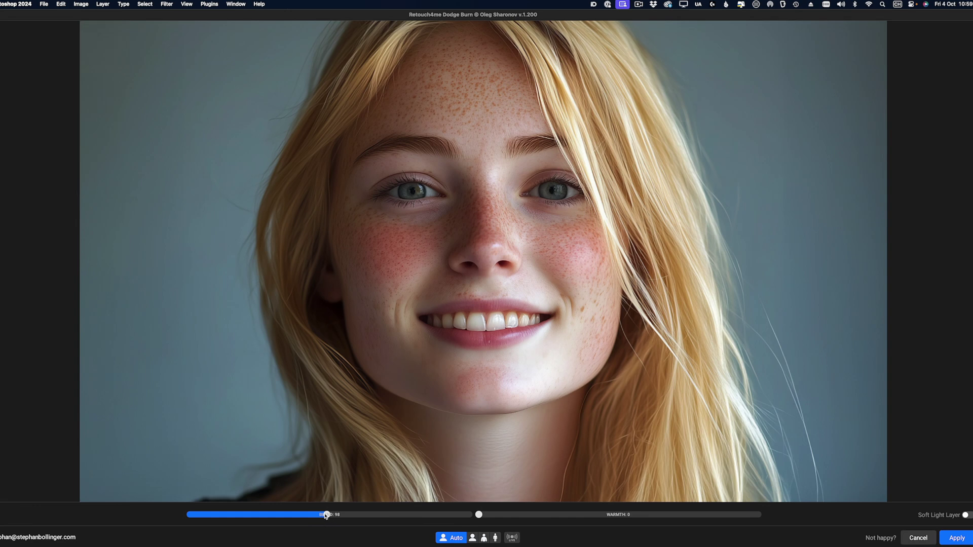
mouse_move(328, 515)
mouse_down()
mouse_move(235, 522)
mouse_move(328, 525)
mouse_move(228, 517)
mouse_move(337, 522)
mouse_move(350, 513)
mouse_move(232, 521)
mouse_move(325, 522)
mouse_up()
drag(323, 518, 273, 521)
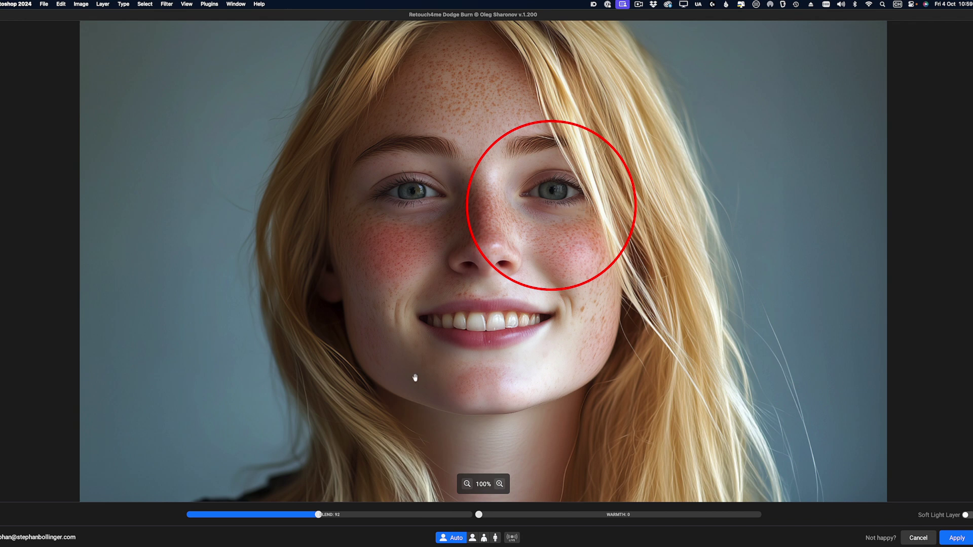
- Apply the Dodge Burn filter with the blend at 160 and Soft Light Layer enabled
mouse_move(318, 515)
mouse_down()
mouse_move(206, 515)
mouse_move(393, 514)
mouse_move(416, 505)
mouse_move(200, 504)
mouse_move(352, 504)
mouse_move(201, 504)
mouse_move(387, 514)
mouse_up()
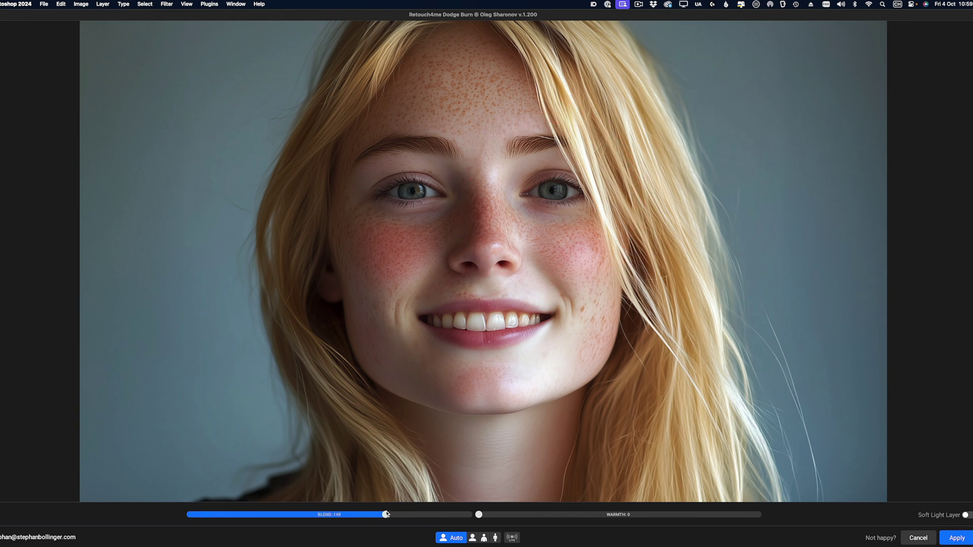
mouse_move(386, 514)
mouse_down()
mouse_move(232, 515)
mouse_move(423, 515)
mouse_up()
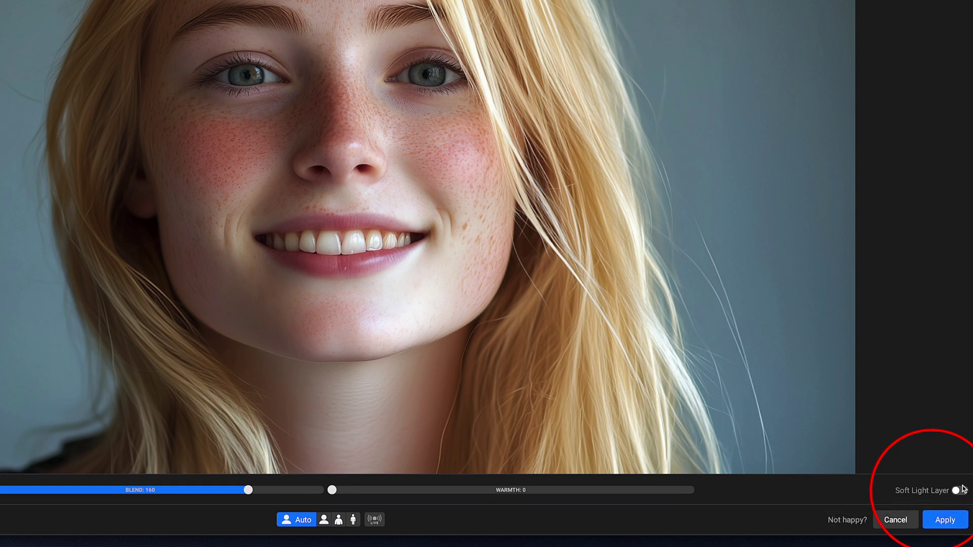
click(958, 490)
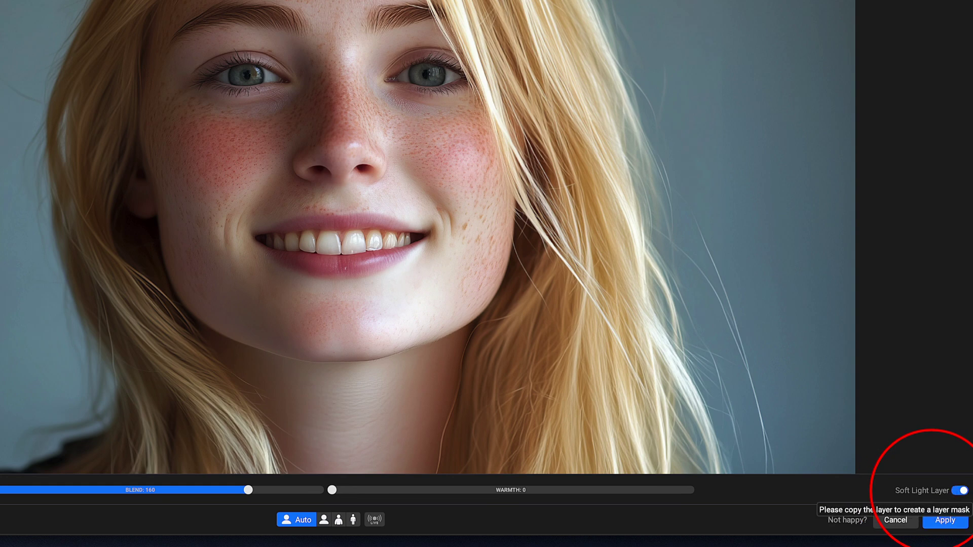
click(945, 520)
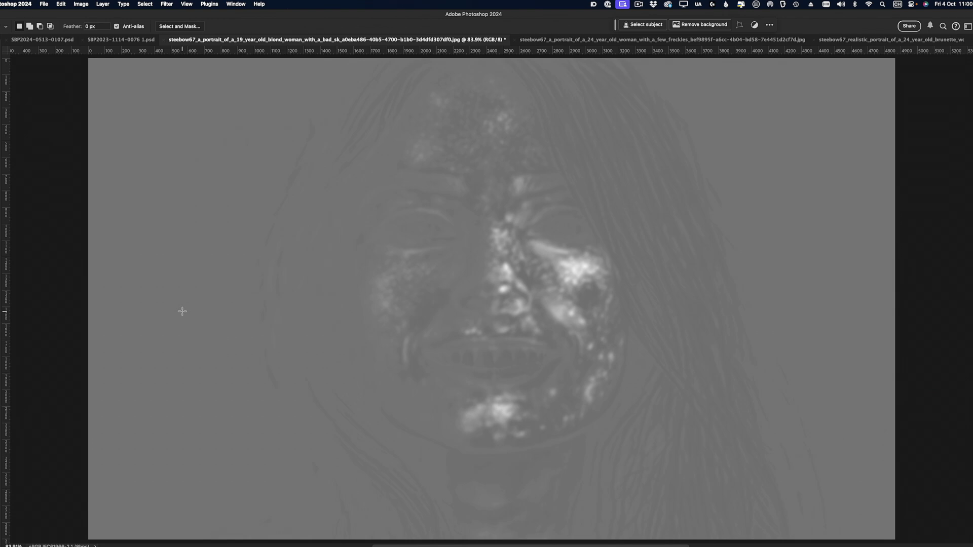
- Undo the Dodge Burn result on the Background, then reapply the filter to a duplicate layer with Soft Light Layer enabled
key(super+z)
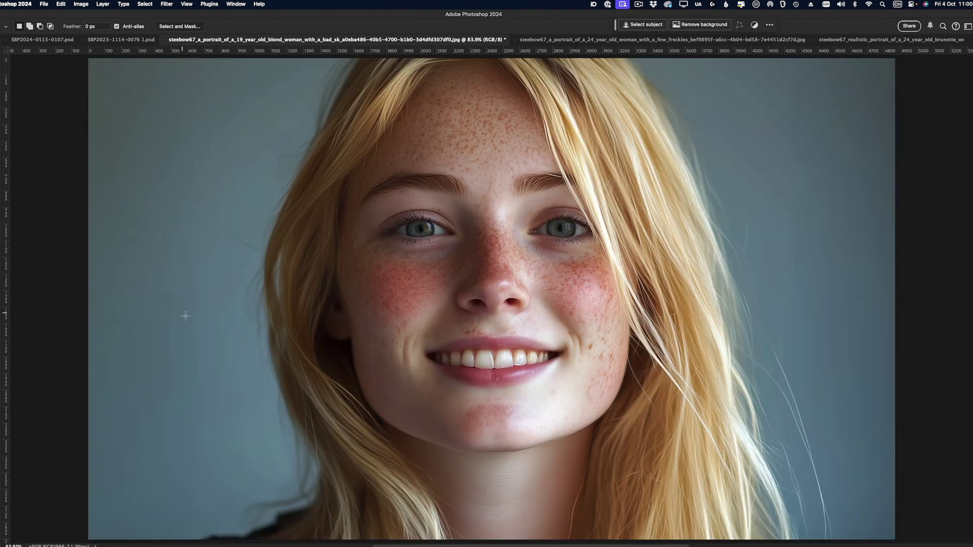
key(super+j)
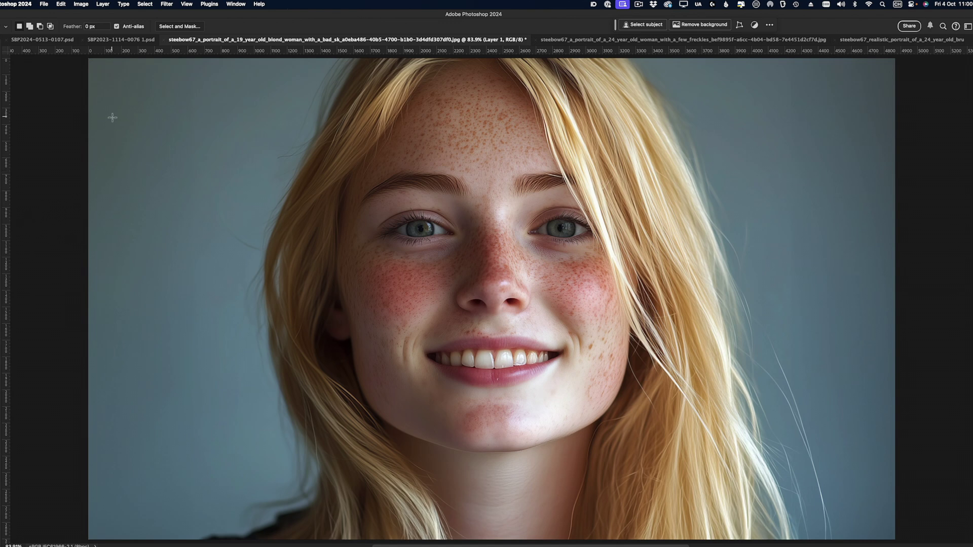
click(165, 5)
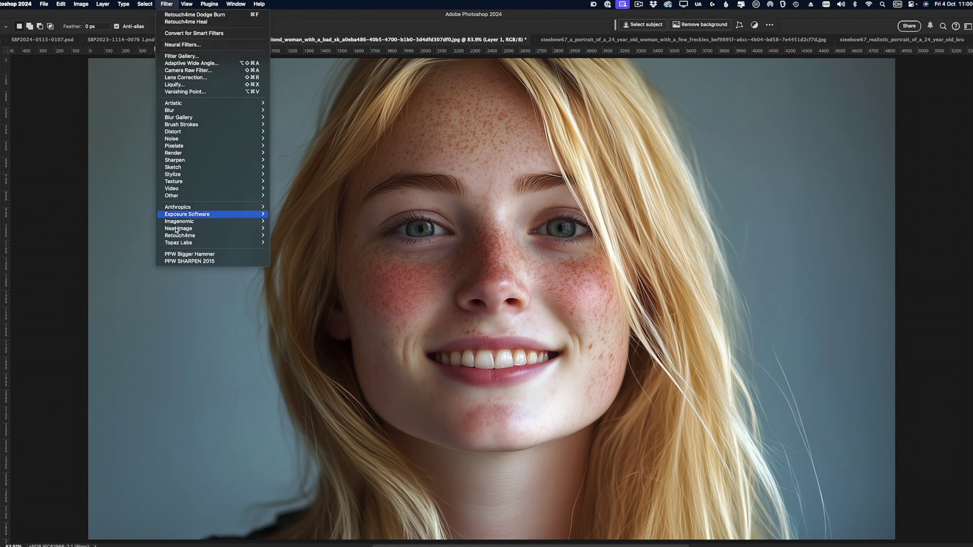
mouse_move(183, 235)
click(304, 250)
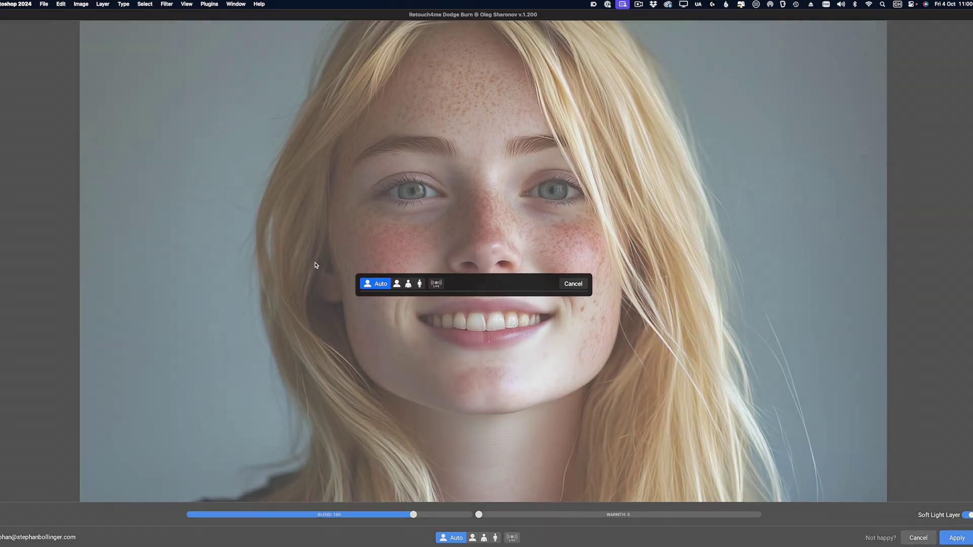
mouse_move(221, 515)
mouse_down()
mouse_move(418, 518)
mouse_move(283, 516)
mouse_move(404, 516)
mouse_up()
click(950, 537)
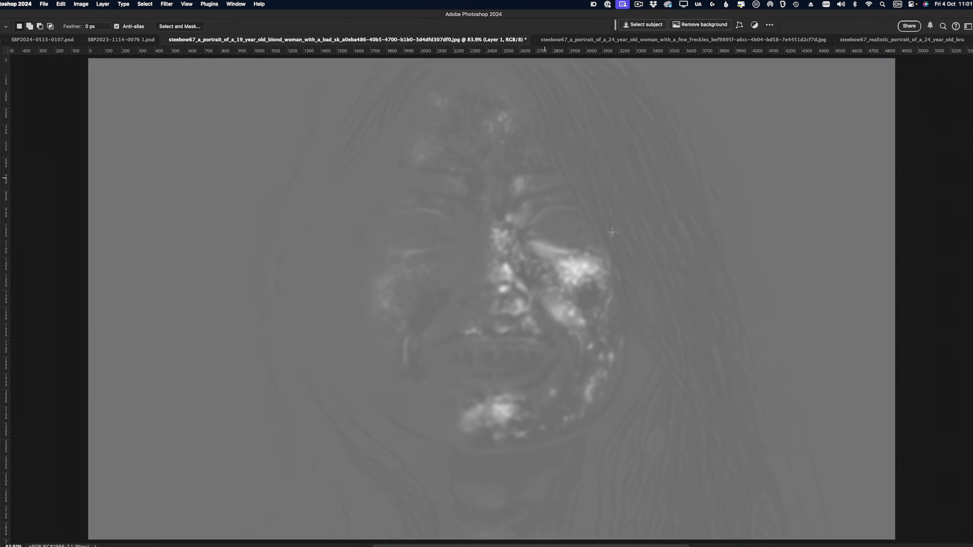
- Set the blend mode of the Dodge Burn layer (Layer 1) to Soft Light and deselect the layer
key(F7)
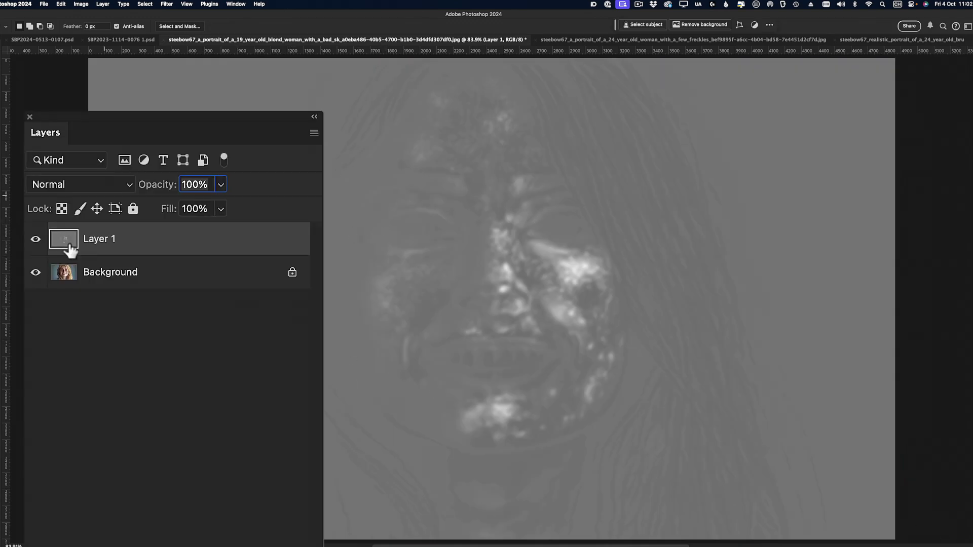
click(80, 184)
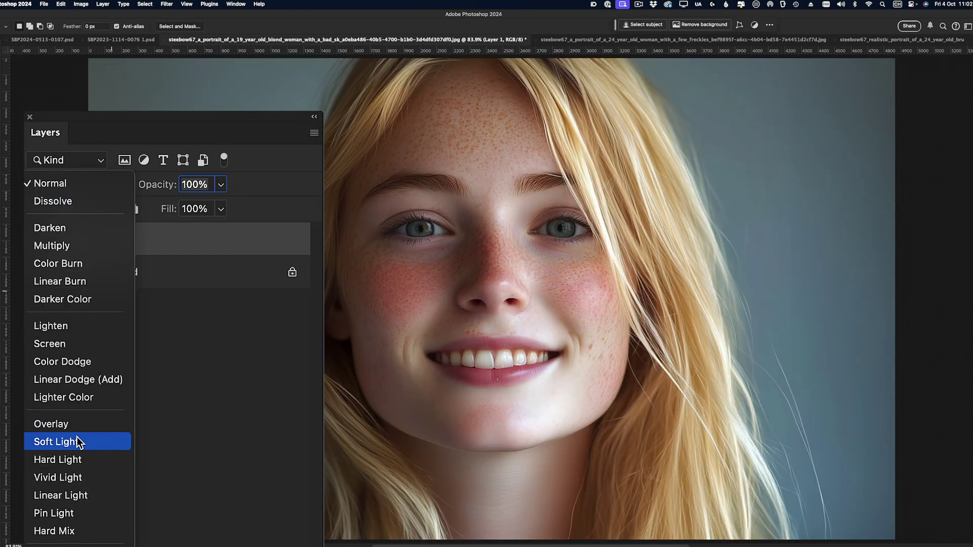
click(78, 442)
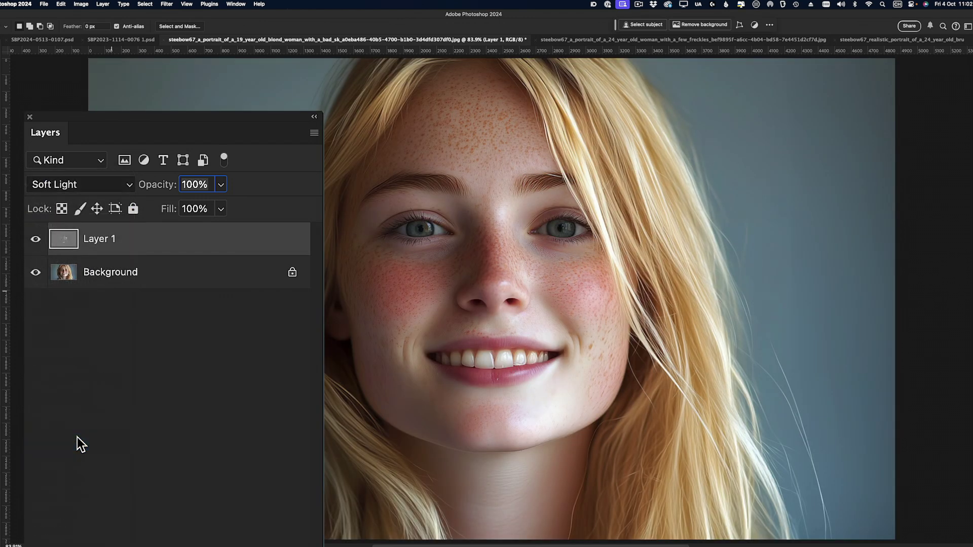
click(123, 398)
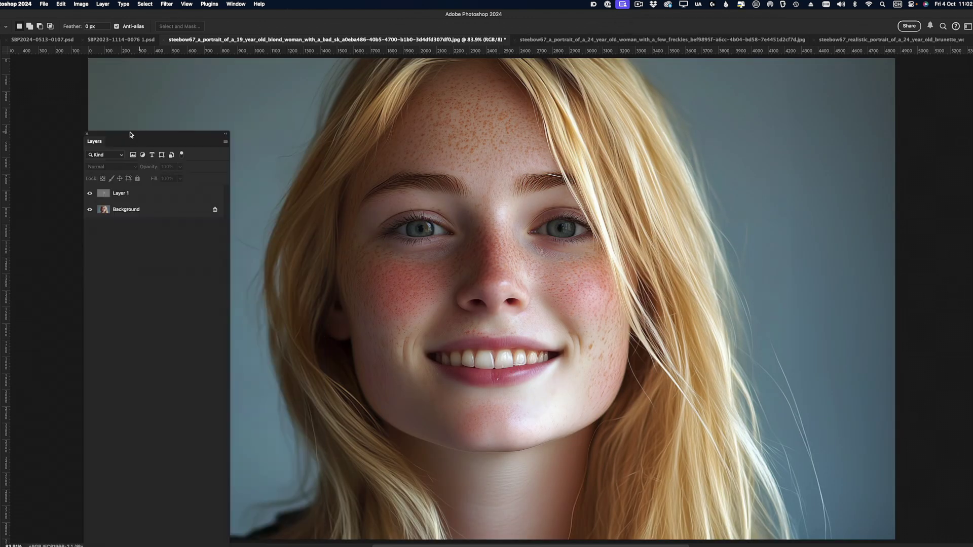
- Move the layer list away from the face and set Layer 1's opacity to 82%
drag(130, 134, 74, 109)
click(43, 170)
drag(84, 142, 3, 148)
text(72)
key(Return)
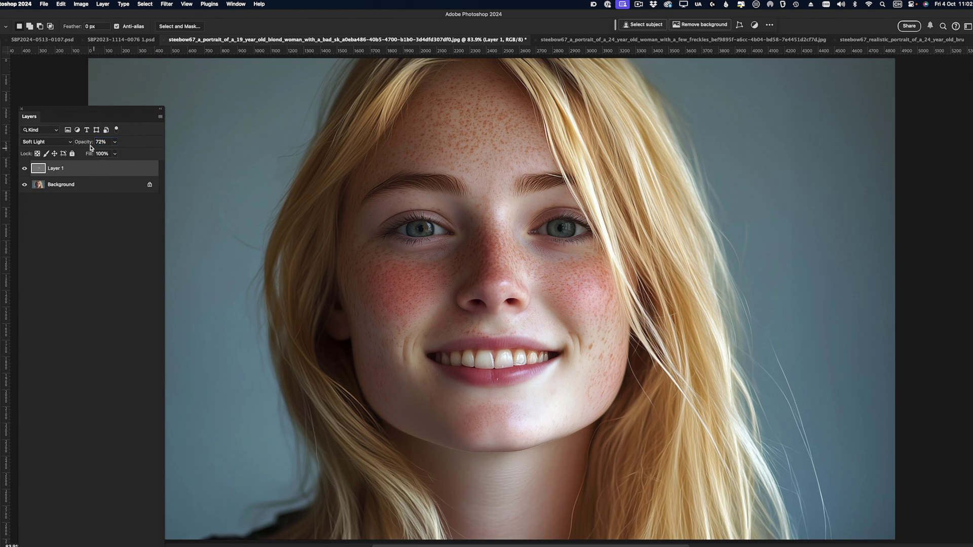
drag(88, 146, 83, 145)
- Compare the portrait with and without the Dodge Burn correction by toggling Layer 1's visibility
click(24, 169)
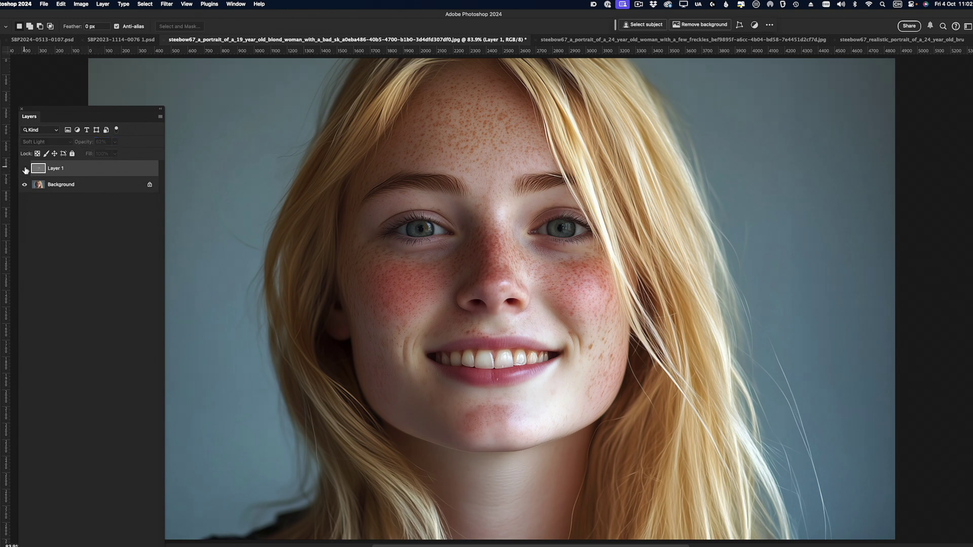
click(25, 168)
click(24, 169)
click(24, 169)
click(24, 169)
click(24, 168)
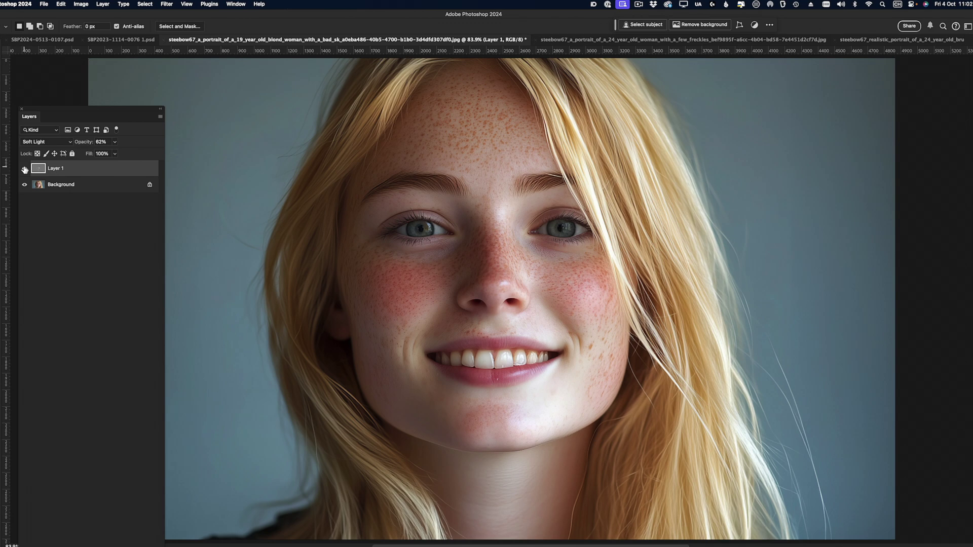
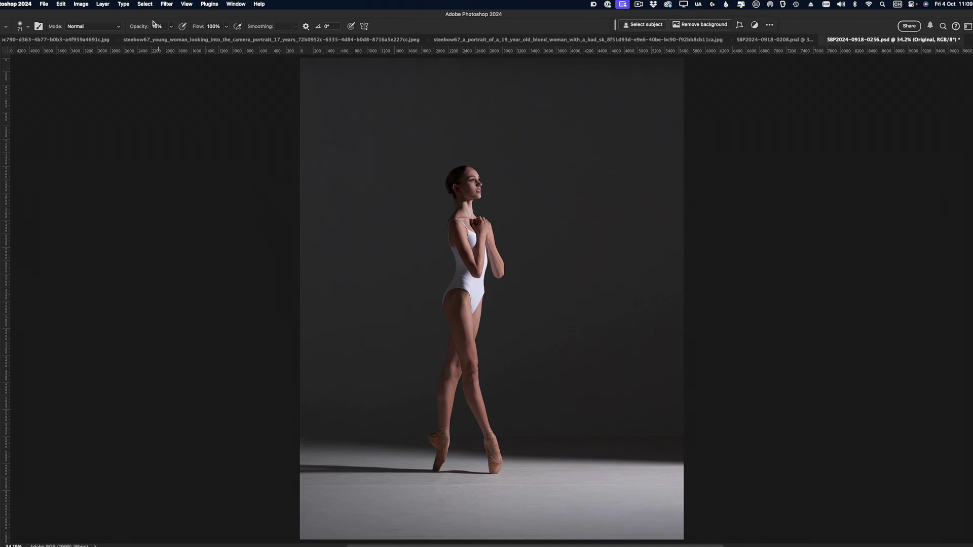
click(163, 6)
mouse_move(261, 236)
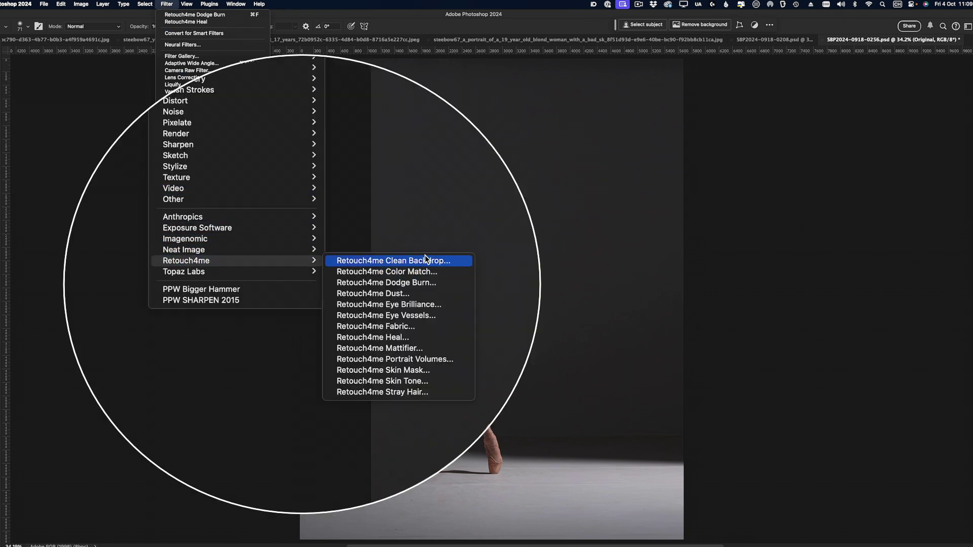
click(292, 195)
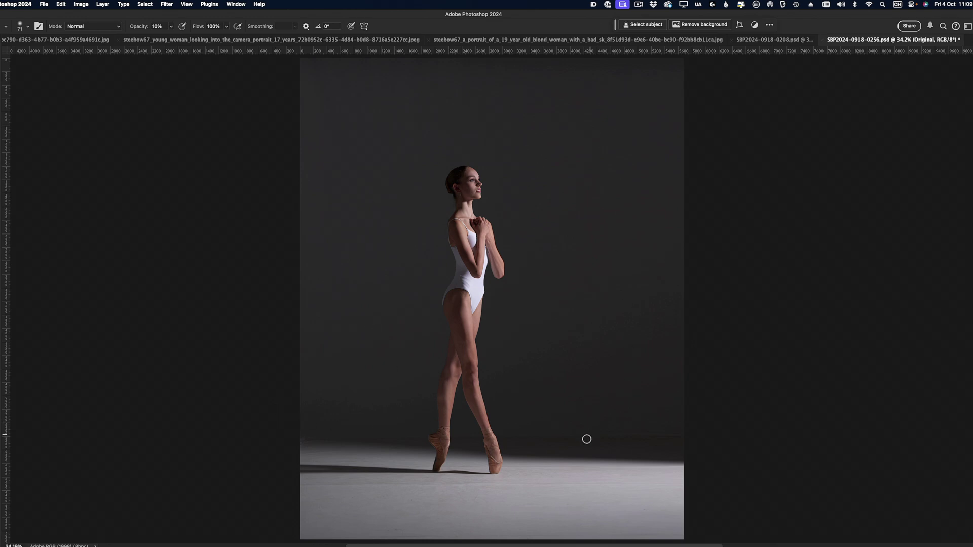
- Examine the studio floor around the standing dancer's pointe shoes for scuffs and dirt
scroll(480, 500, up, 5)
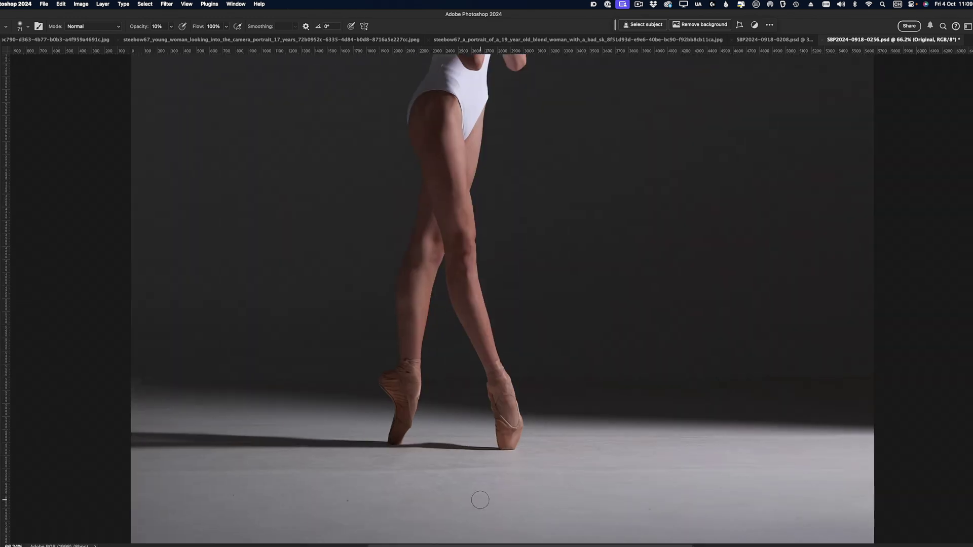
scroll(480, 501, up, 3)
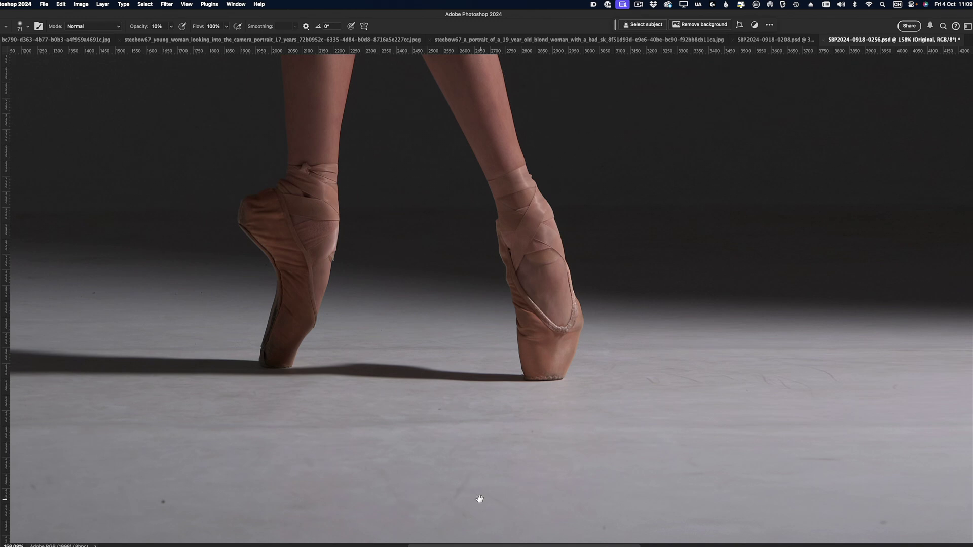
drag(477, 426, 452, 446)
scroll(460, 440, up, 3)
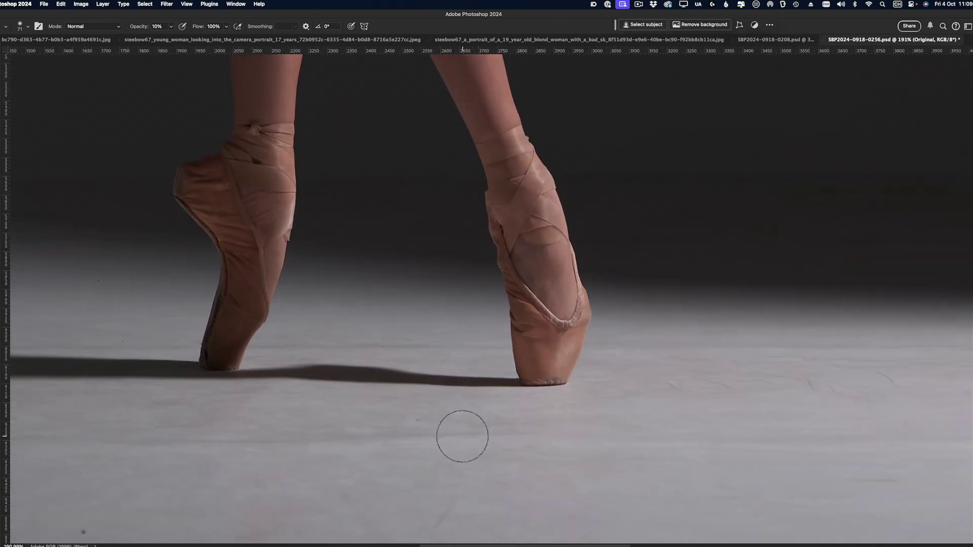
mouse_move(416, 424)
mouse_down()
mouse_move(497, 426)
mouse_move(469, 426)
mouse_up()
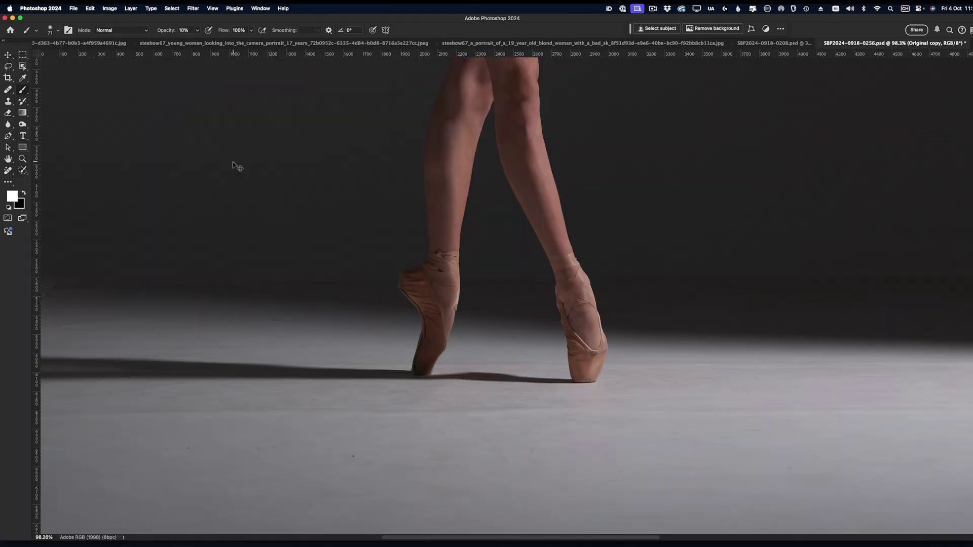
- Open the Retouch4me Clean Backdrop filter on the Original copy layer with Automask enabled and the blend at 100
click(167, 4)
mouse_move(239, 234)
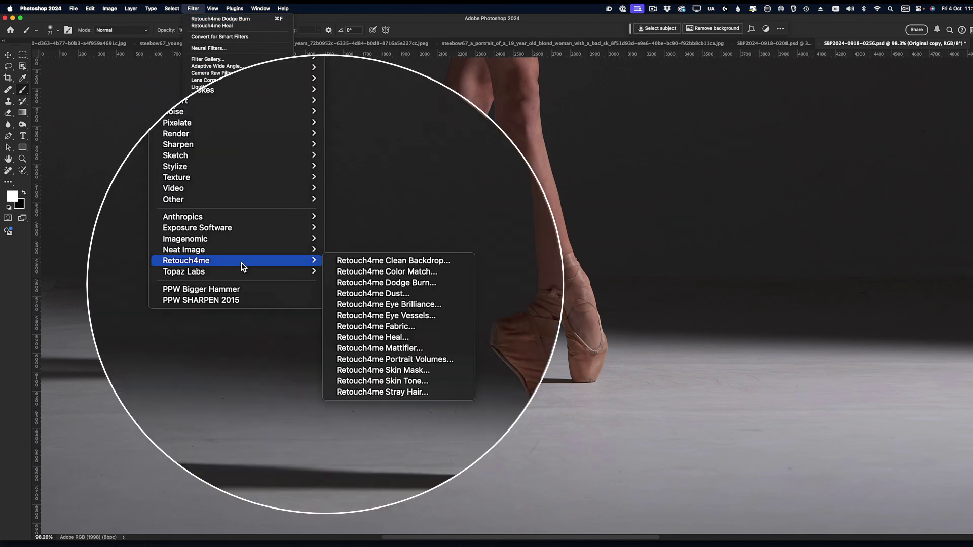
click(409, 262)
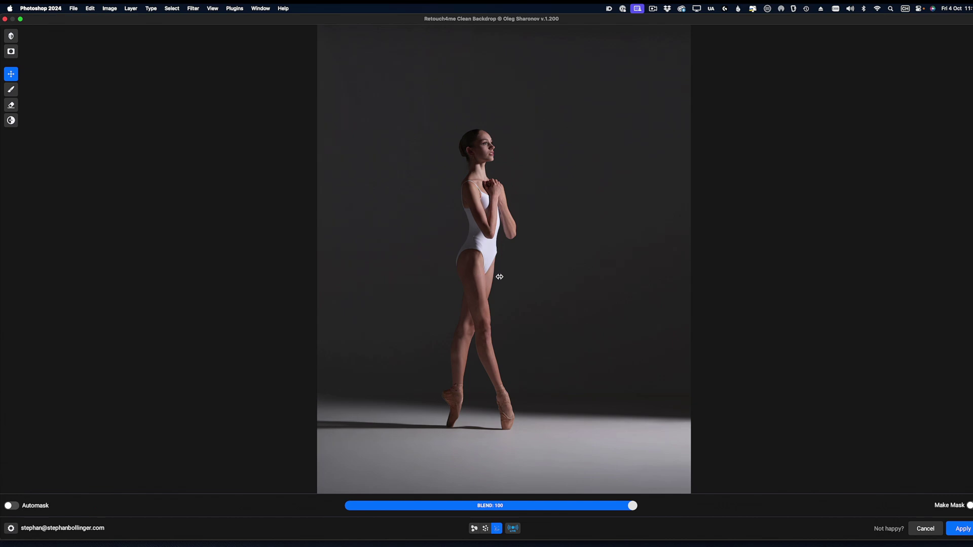
mouse_move(500, 477)
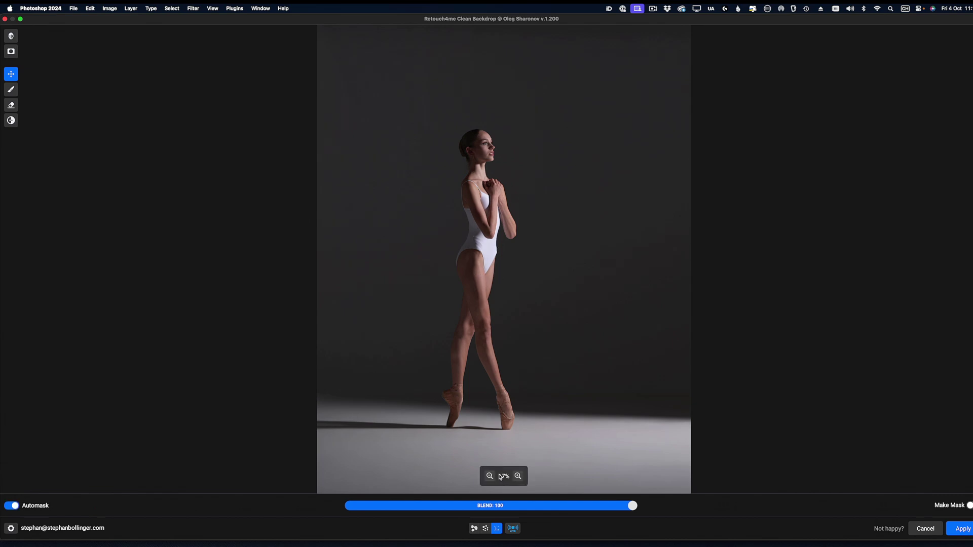
scroll(481, 438, up, 5)
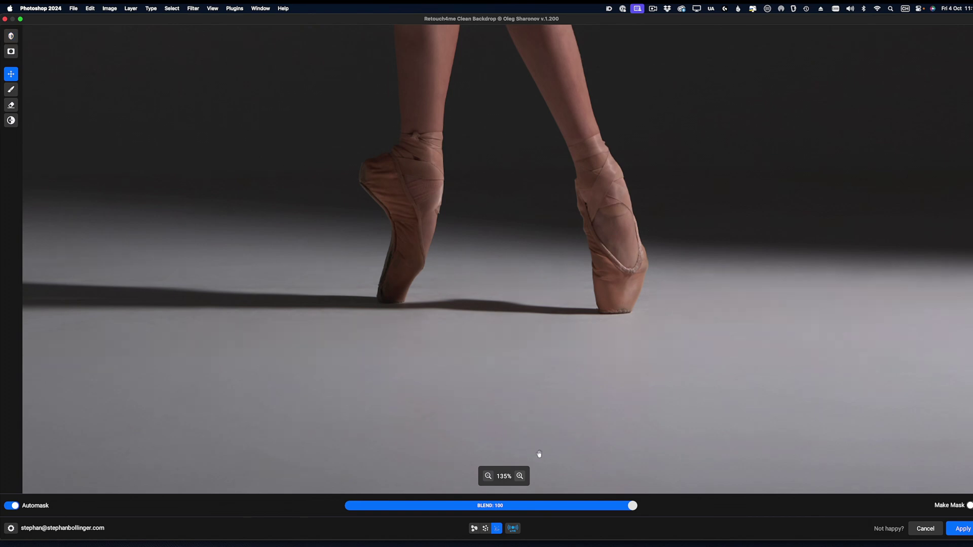
drag(634, 508, 667, 507)
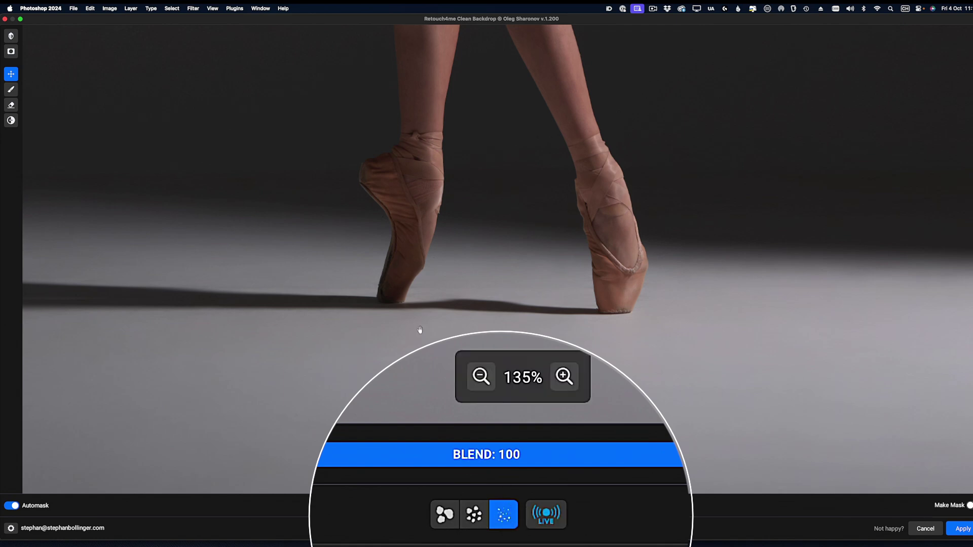
- Compare the floor before and after cleaning, and apply the Clean Backdrop filter to the Original copy layer
key(backslash)
key(backslash)
key(backslash)
key(backslash)
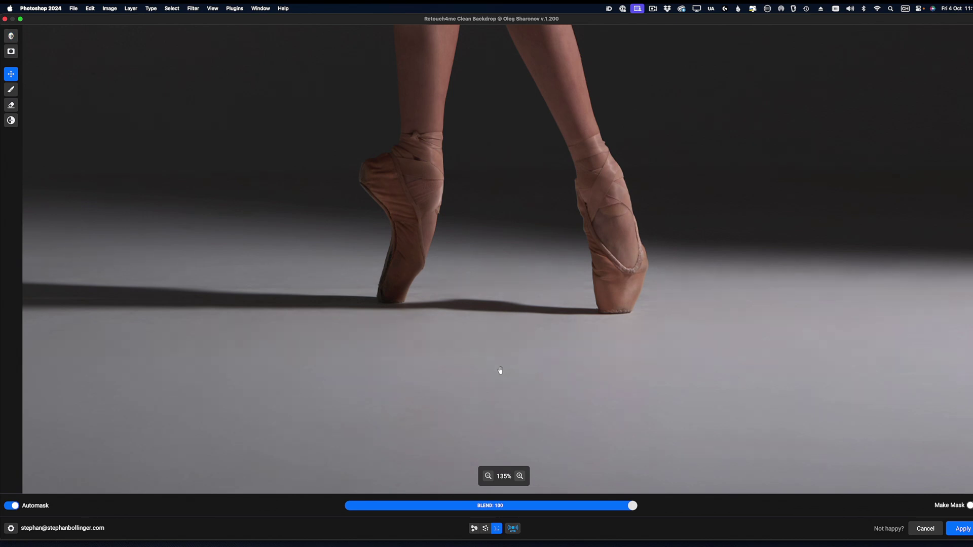
click(956, 529)
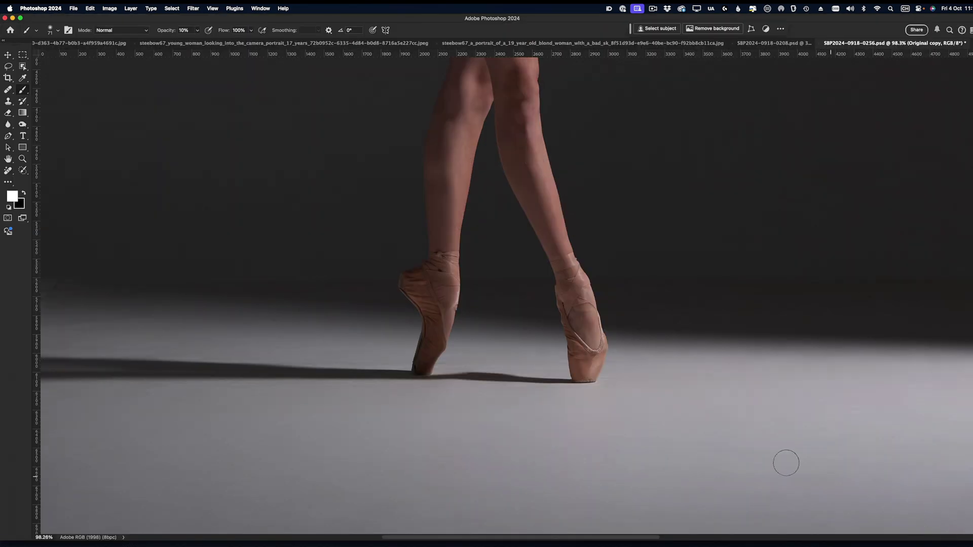
key(super+0)
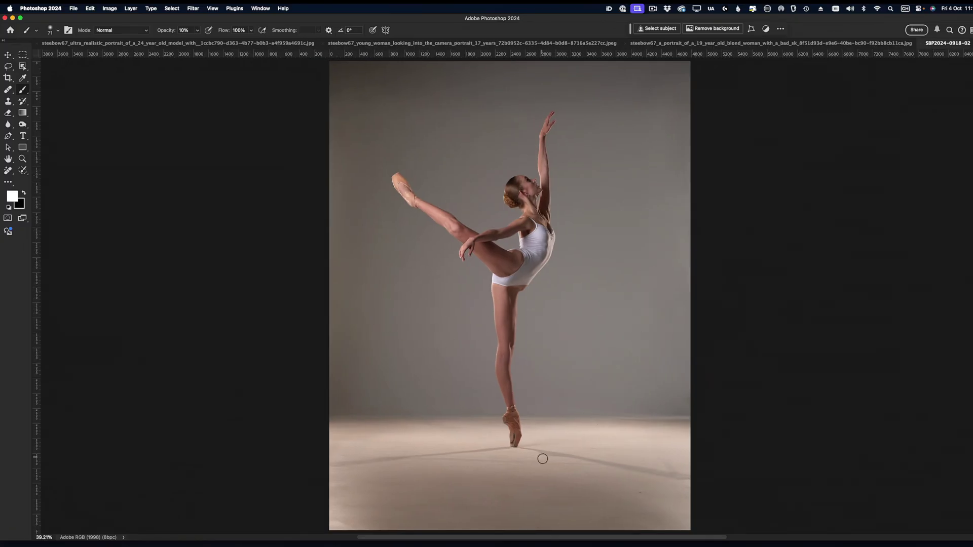
- Examine the floor around the pointe shoe in the raised-leg dancer photo for specks and marks
scroll(548, 463, up, 10)
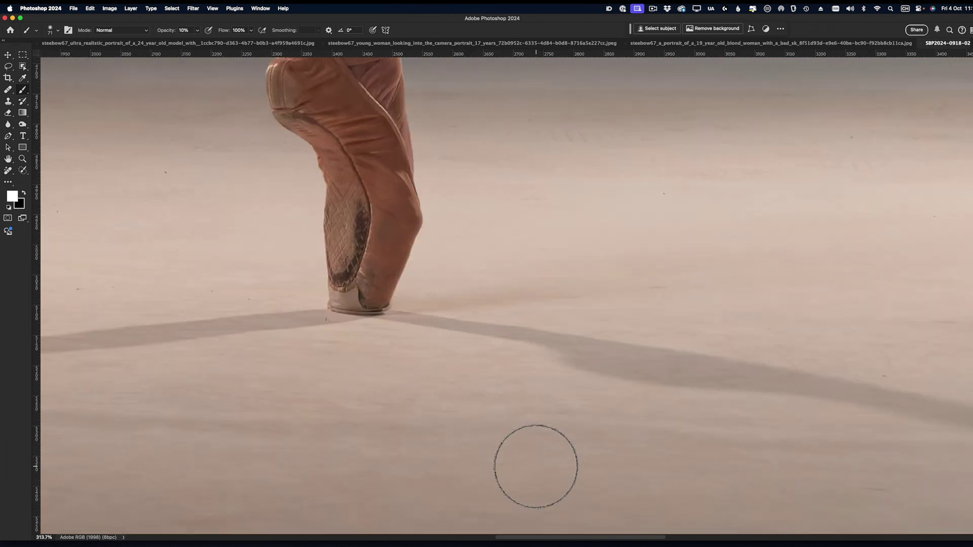
drag(421, 348, 619, 376)
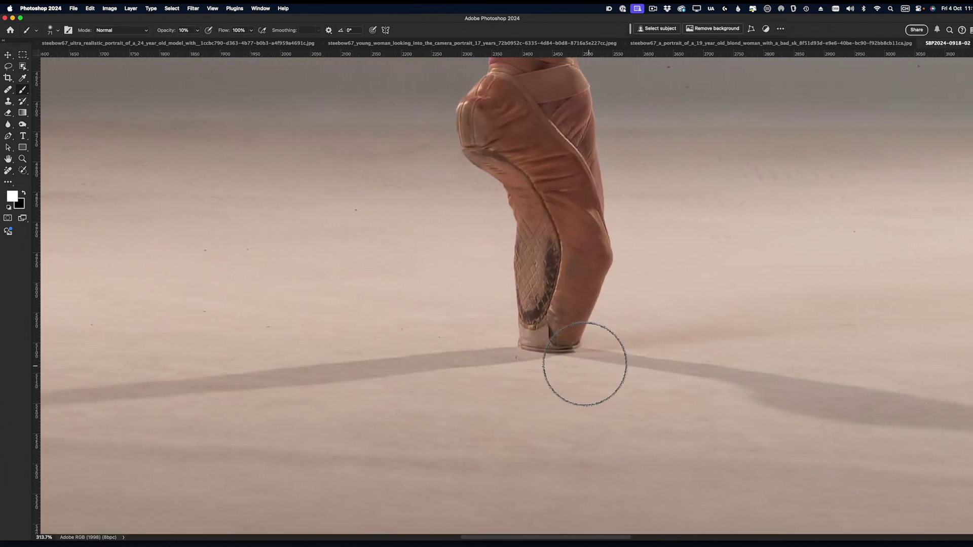
scroll(584, 363, up, 2)
scroll(504, 363, down, 2)
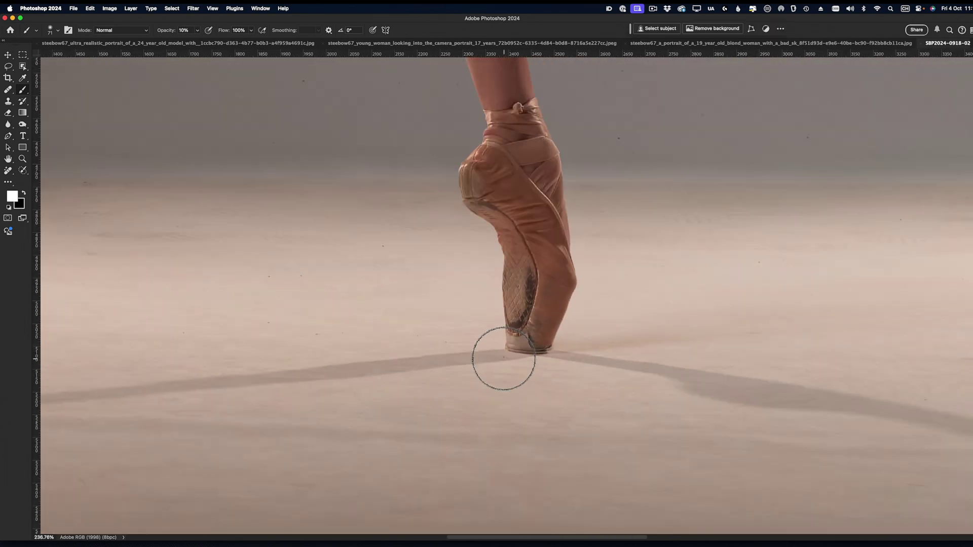
scroll(504, 359, up, 4)
drag(373, 338, 597, 350)
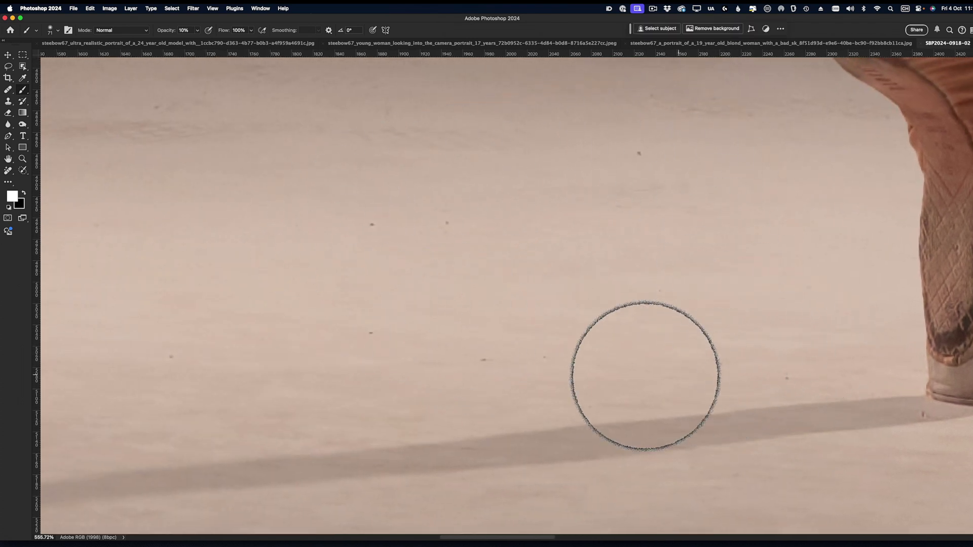
scroll(193, 253, down, 5)
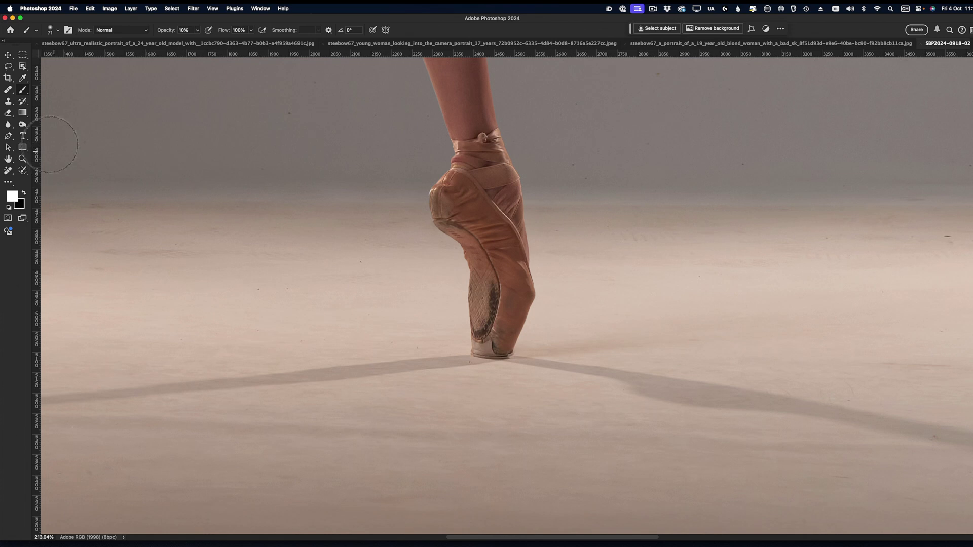
- Open the Retouch4me Clean Backdrop filter on the photo of the dancer with a raised leg
click(8, 70)
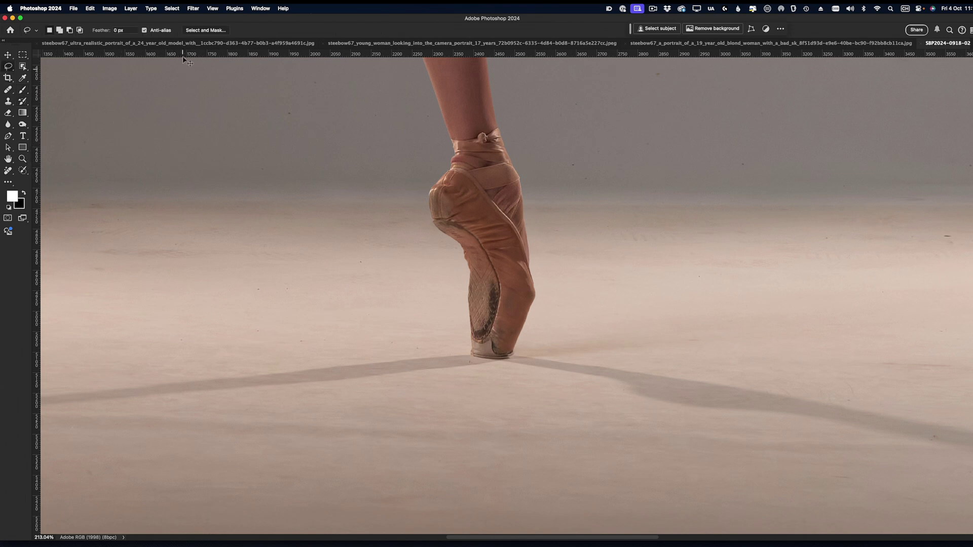
click(193, 9)
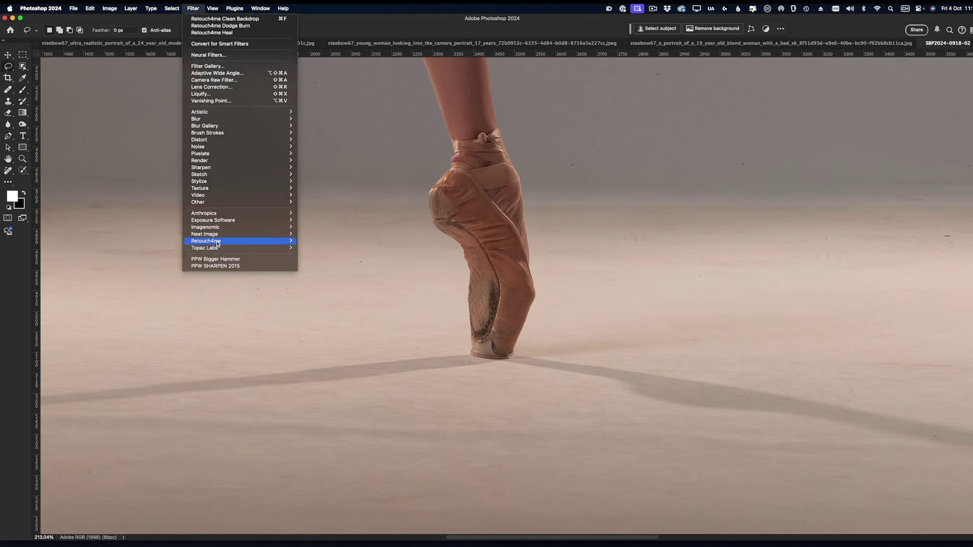
mouse_move(218, 245)
click(334, 239)
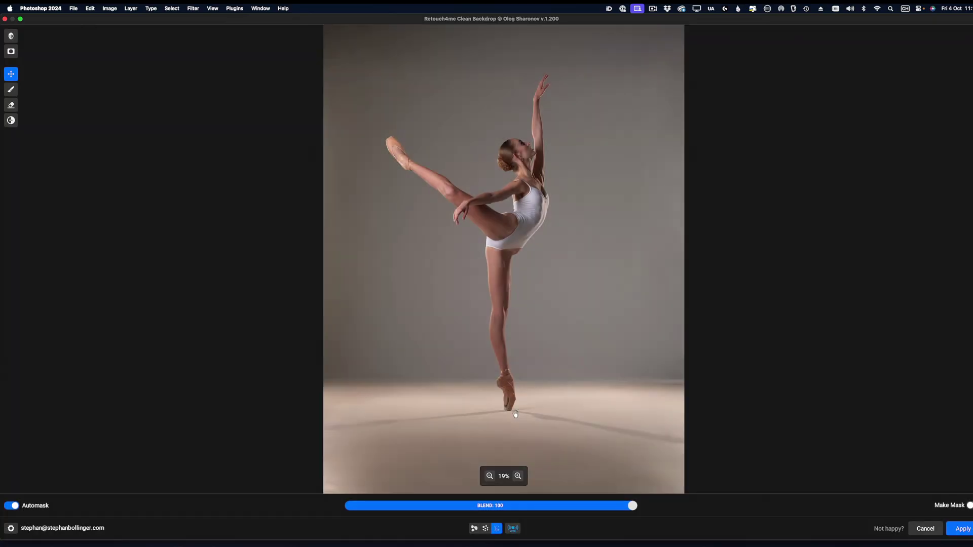
scroll(512, 411, up, 10)
click(483, 325)
drag(483, 325, 482, 222)
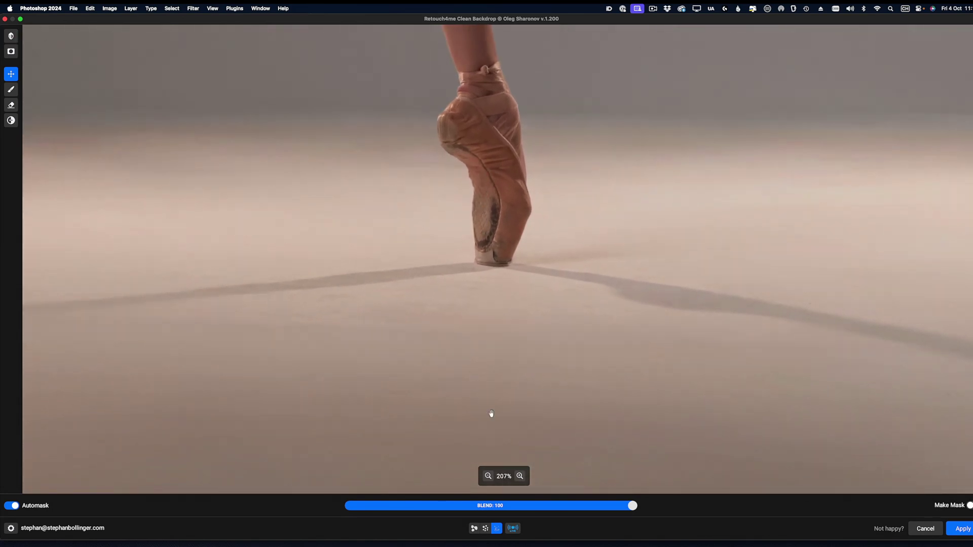
- Compare the original and cleaned floor around the pointe shoe in the Clean Backdrop preview
click(445, 376)
key(space)
key(space)
key(space)
key(space)
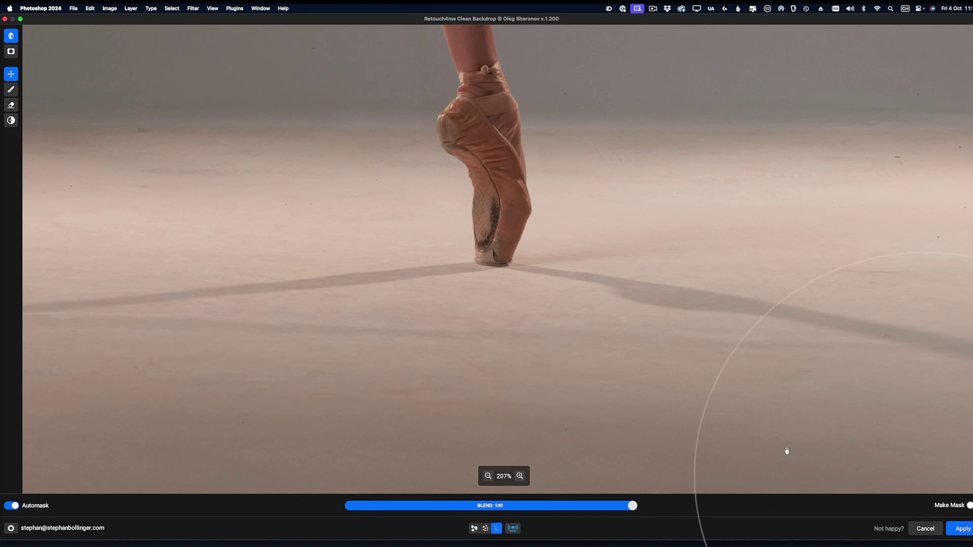
- Apply the Clean Backdrop filter with Make Mask enabled, and return from the isolated corrections to the full photo
click(952, 471)
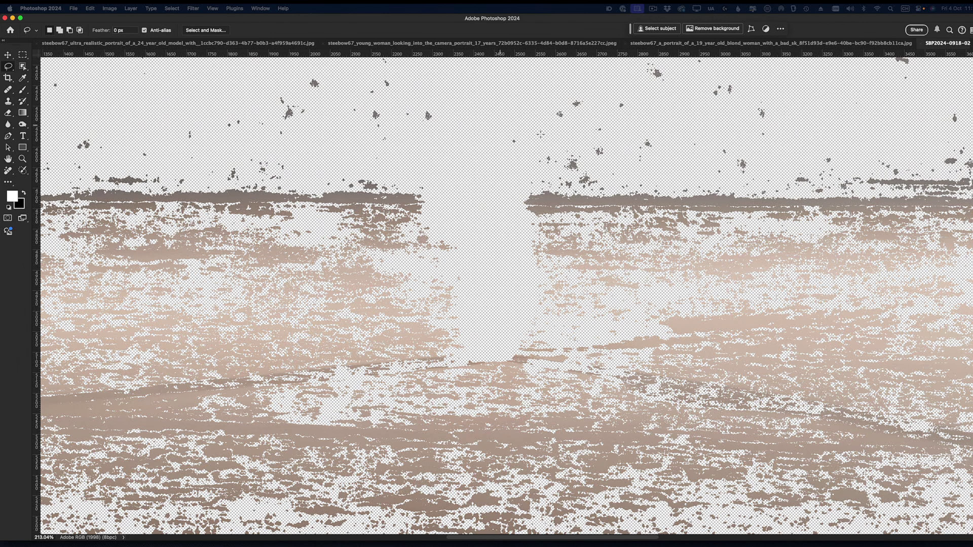
scroll(336, 278, down, 5)
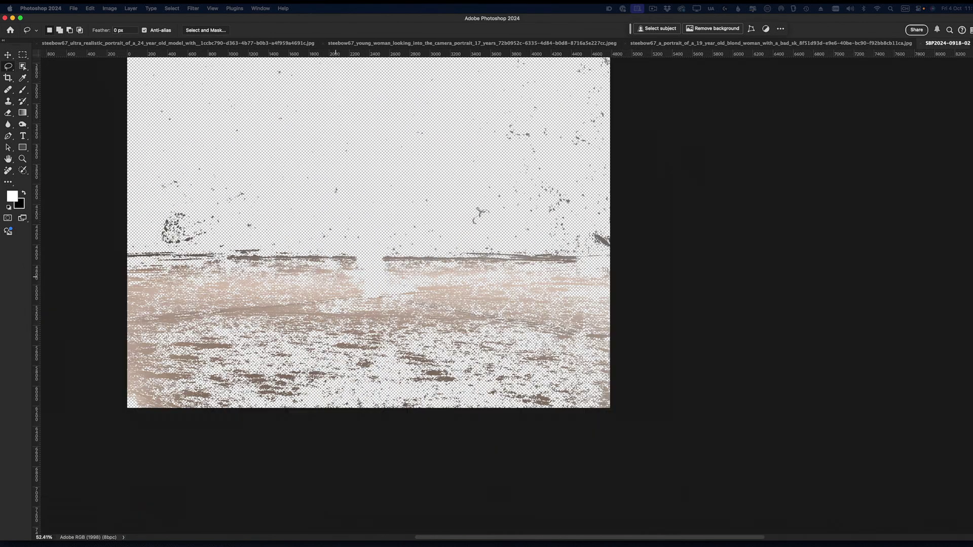
key(super+z)
key(super+z)
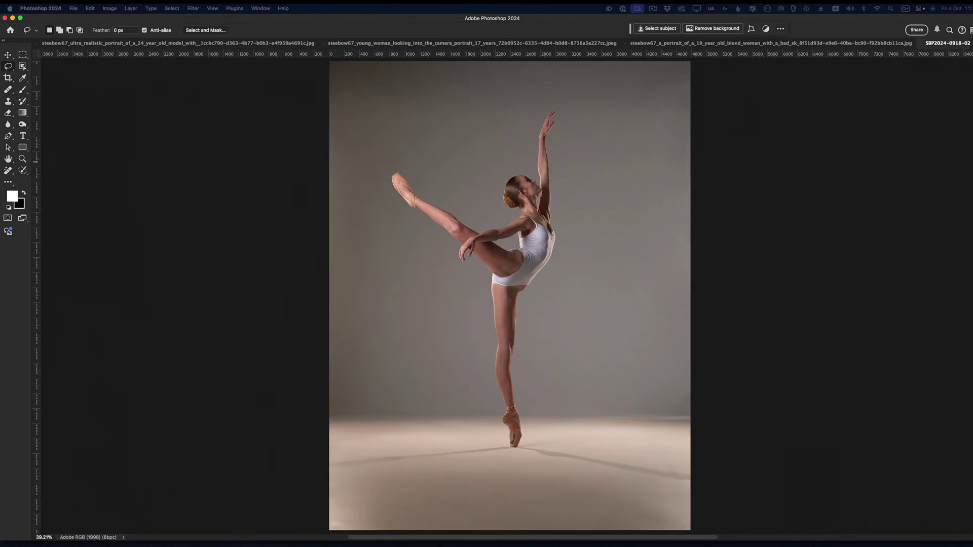